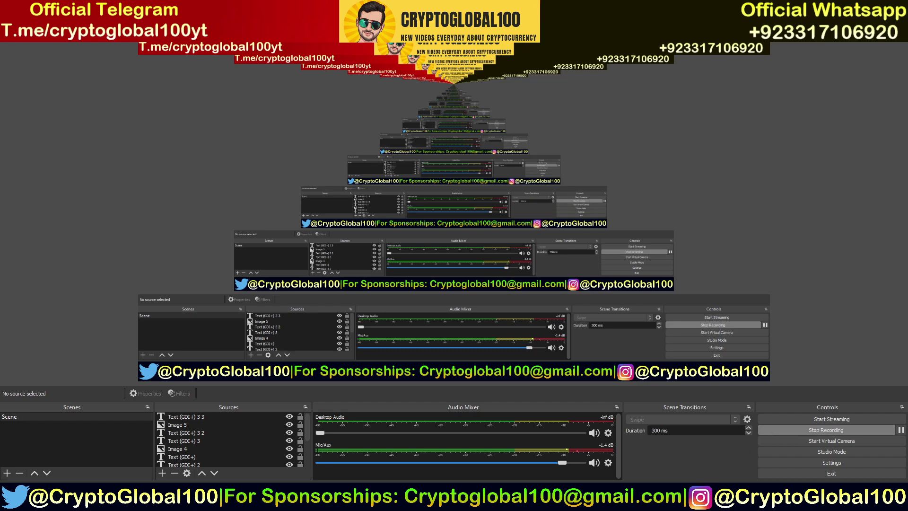
- Switch to the SHIBUSDT daily chart in TradingView and dismiss the FXCM special offer popup
{"action": "mouse_move", "coordinate": [499, 501]}
{"action": "left_click", "coordinate": [494, 449]}
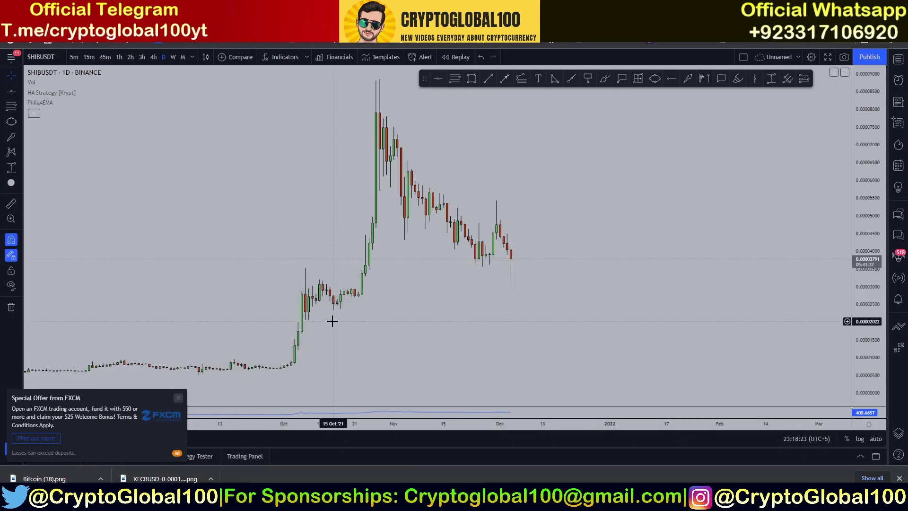
{"action": "scroll", "coordinate": [332, 321], "scroll_direction": "up", "scroll_amount": 1}
{"action": "left_click", "coordinate": [179, 398]}
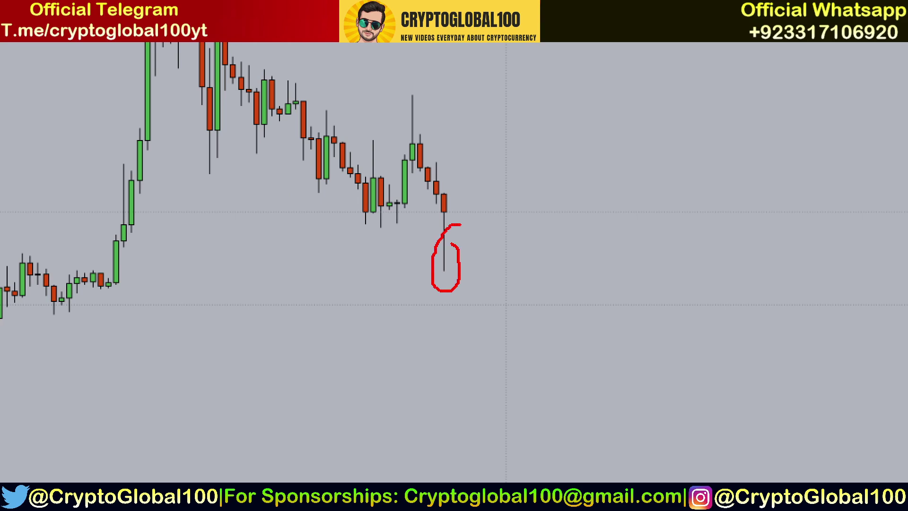
- Leave the marked-up view and take a closer look at the latest daily candle's long lower wick
{"action": "key", "text": "Escape"}
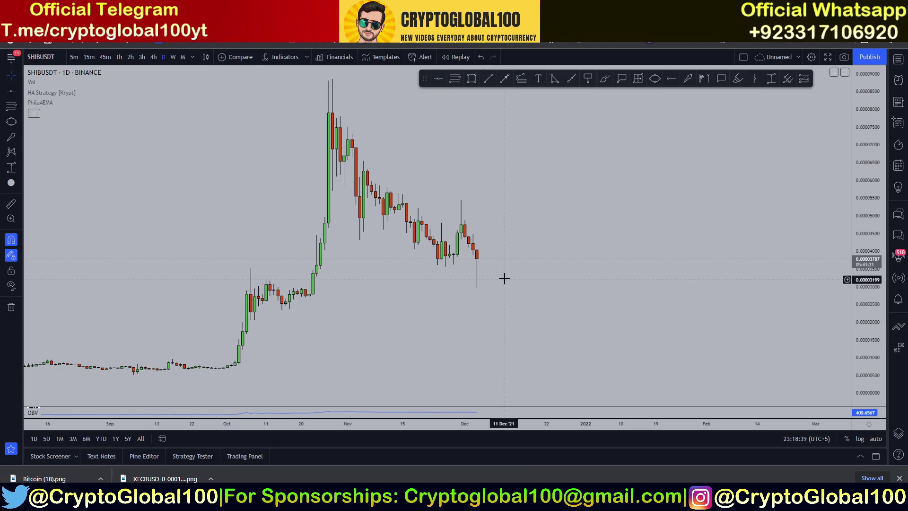
{"action": "key", "text": "ctrl+1"}
{"action": "left_click", "coordinate": [446, 292]}
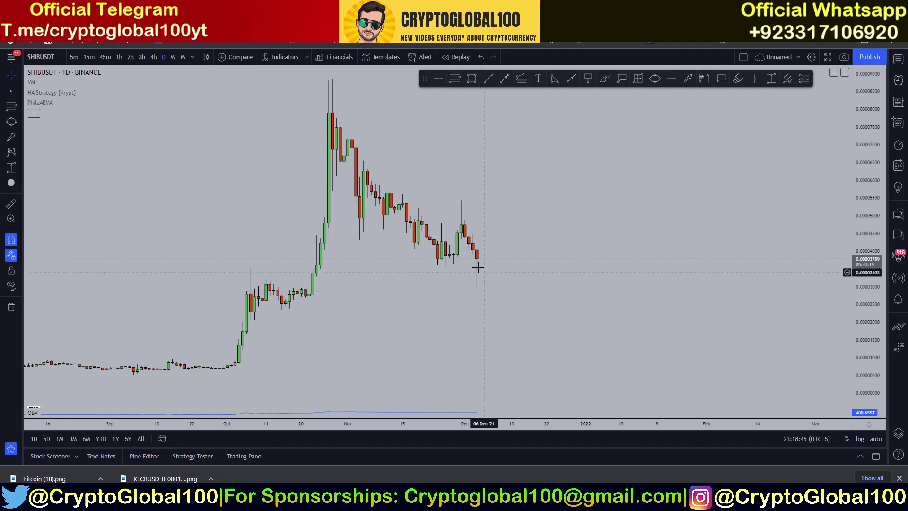
{"action": "scroll", "coordinate": [473, 245], "scroll_direction": "up", "scroll_amount": 2}
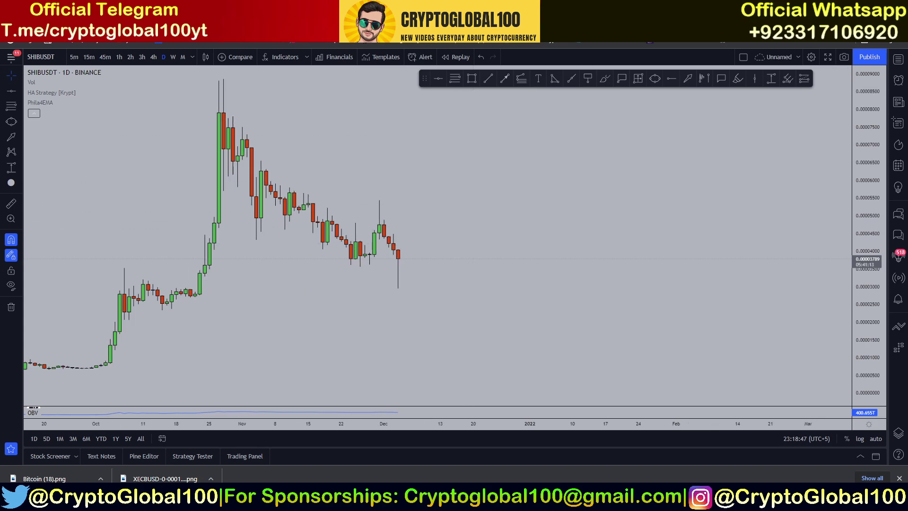
- Review SHIBA INU's price and market cap on its CoinMarketCap page and return to the SHIBUSDT chart
{"action": "left_click", "coordinate": [297, 6]}
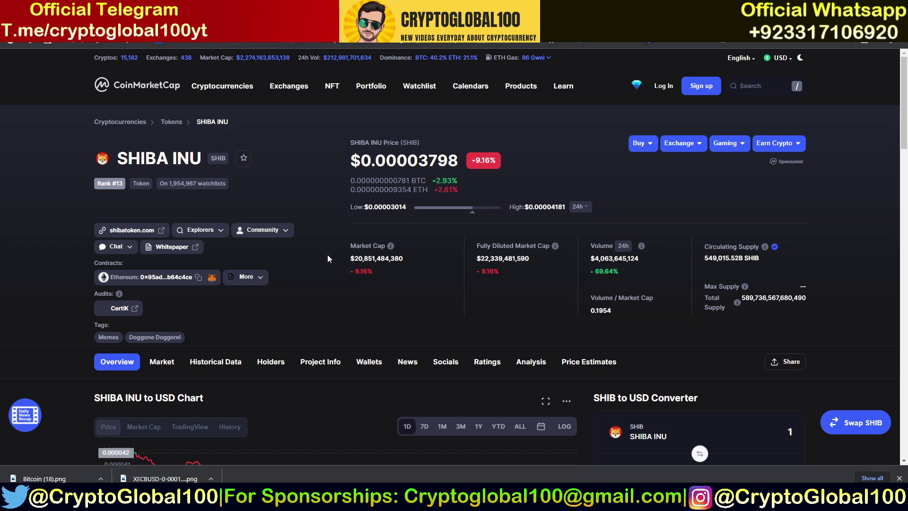
{"action": "scroll", "coordinate": [327, 255], "scroll_direction": "down", "scroll_amount": 3}
{"action": "scroll", "coordinate": [317, 192], "scroll_direction": "up", "scroll_amount": 3}
{"action": "left_click", "coordinate": [326, 7]}
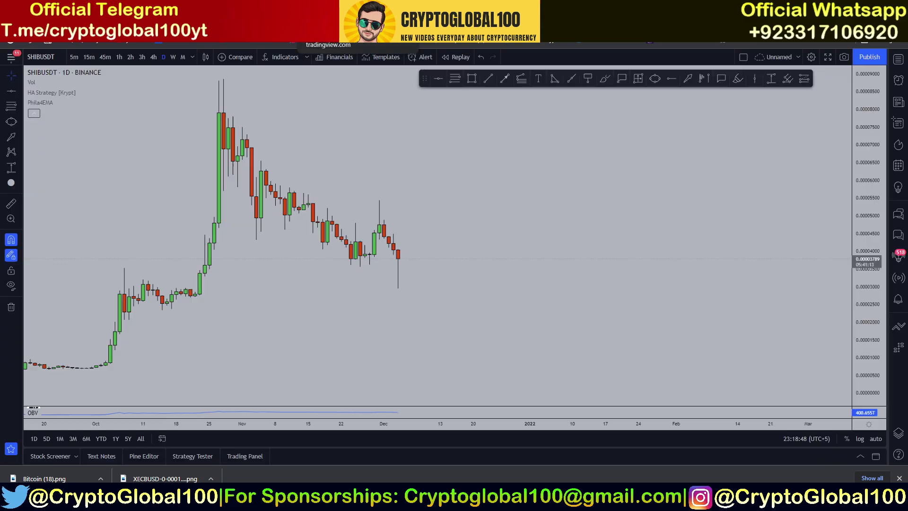
- Measure the latest daily candle's drop from its open to its wick low with the Price Range tool
{"action": "left_click", "coordinate": [773, 79]}
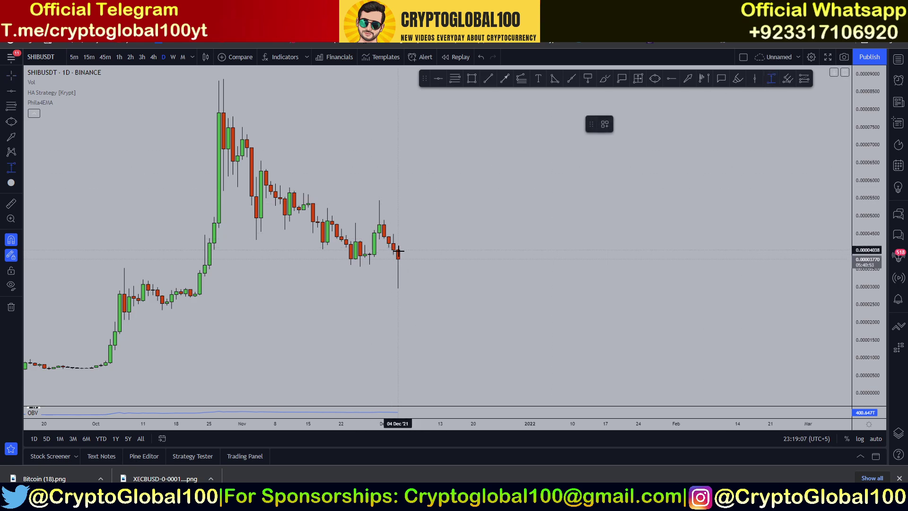
{"action": "left_click", "coordinate": [399, 251]}
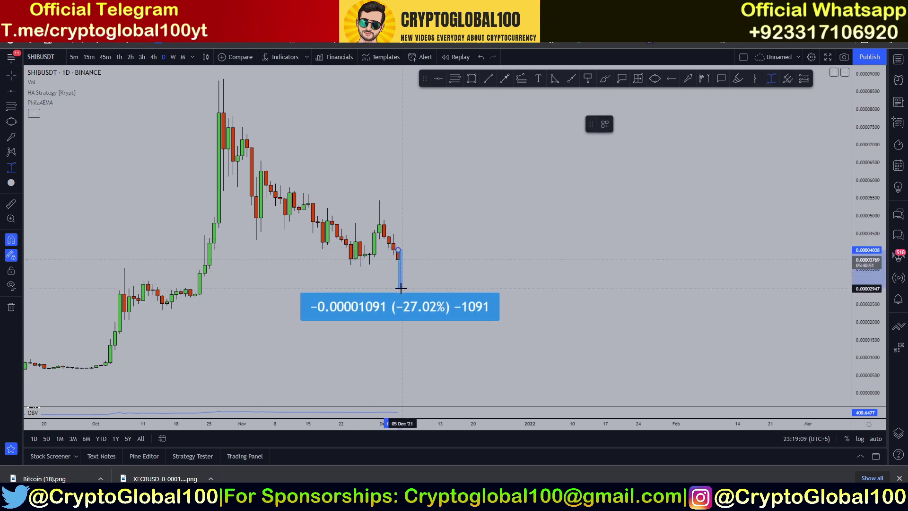
{"action": "key", "text": "Escape"}
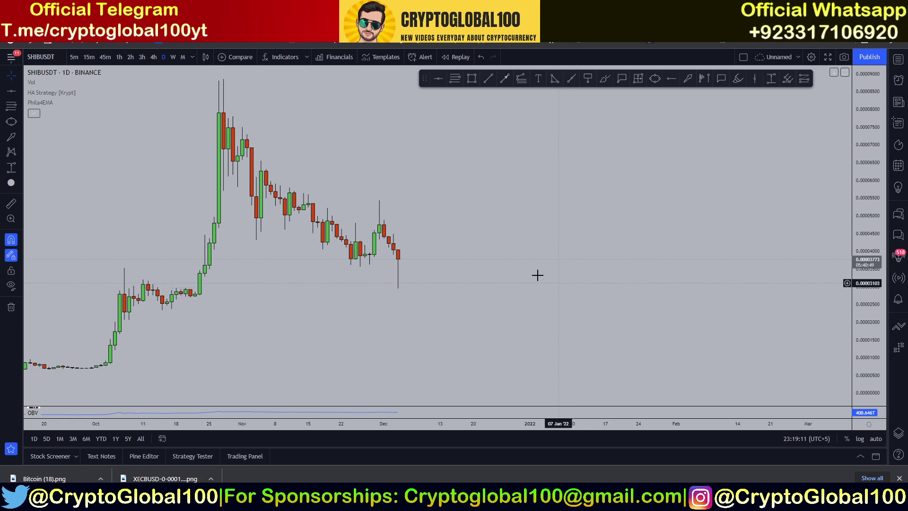
- Switch SHIBUSDT to the weekly timeframe and compress the price scale so the full price history has room around it
{"action": "scroll", "coordinate": [459, 246], "scroll_direction": "up", "scroll_amount": 2}
{"action": "scroll", "coordinate": [447, 247], "scroll_direction": "down", "scroll_amount": 2}
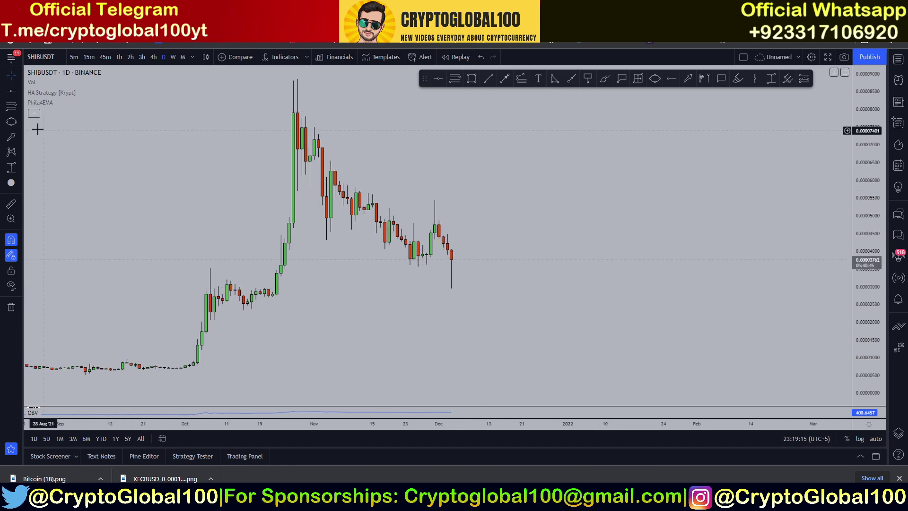
{"action": "left_click", "coordinate": [172, 57]}
{"action": "scroll", "coordinate": [422, 217], "scroll_direction": "up", "scroll_amount": 3}
{"action": "right_click", "coordinate": [437, 229]}
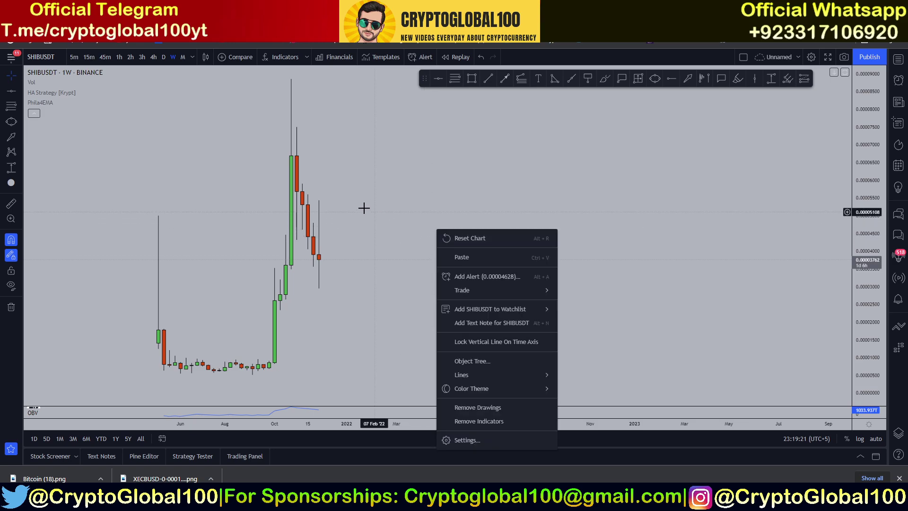
{"action": "left_click_drag", "start_coordinate": [363, 209], "coordinate": [499, 207]}
{"action": "left_click_drag", "start_coordinate": [847, 132], "coordinate": [847, 213]}
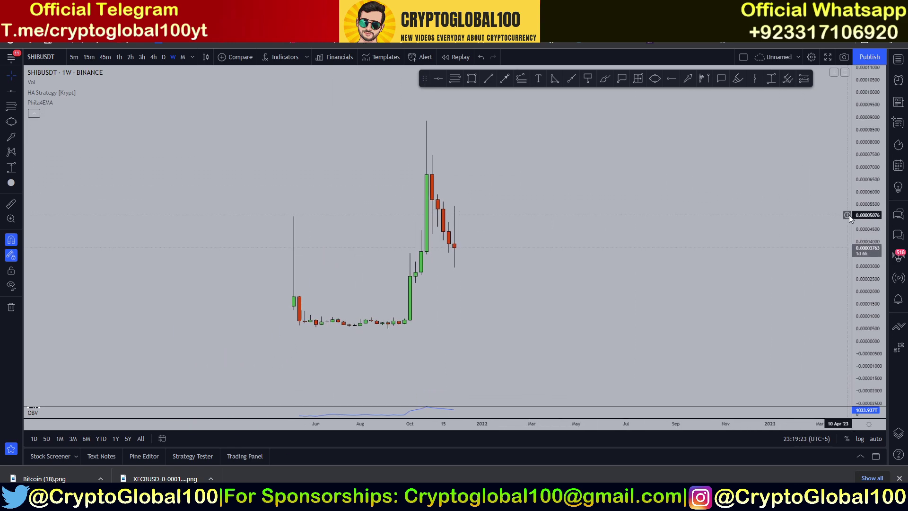
{"action": "left_click_drag", "start_coordinate": [556, 276], "coordinate": [464, 278]}
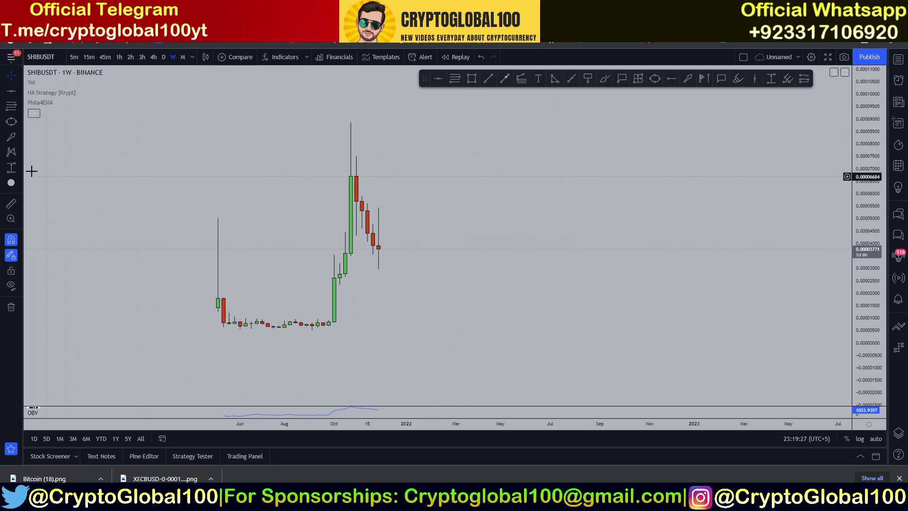
- Draw horizontal lines at 0.00003605 and 0.00003493 on the weekly chart and label both levels with price notes
{"action": "key", "text": "alt+h"}
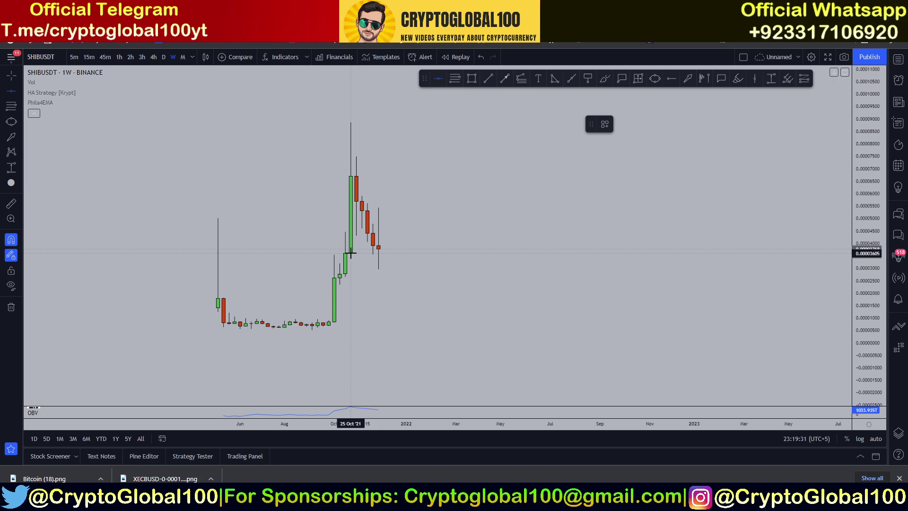
{"action": "left_click", "coordinate": [351, 254]}
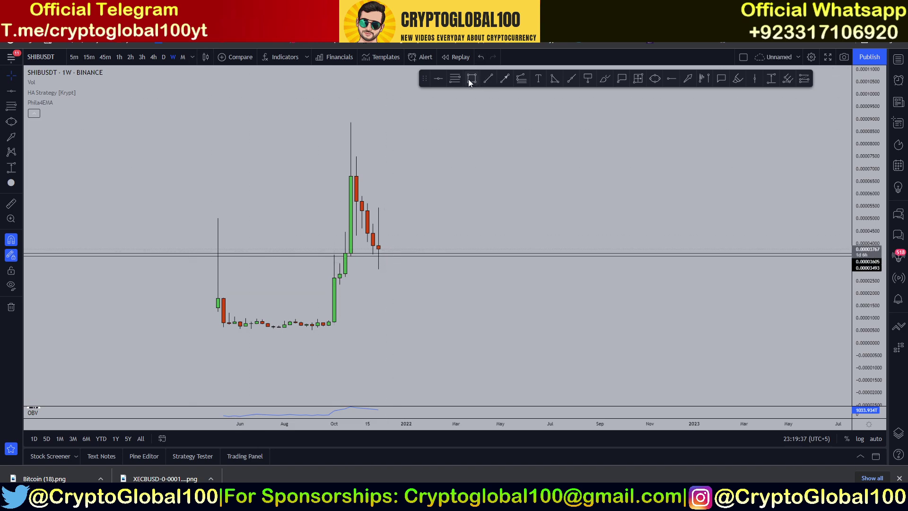
{"action": "left_click", "coordinate": [588, 78]}
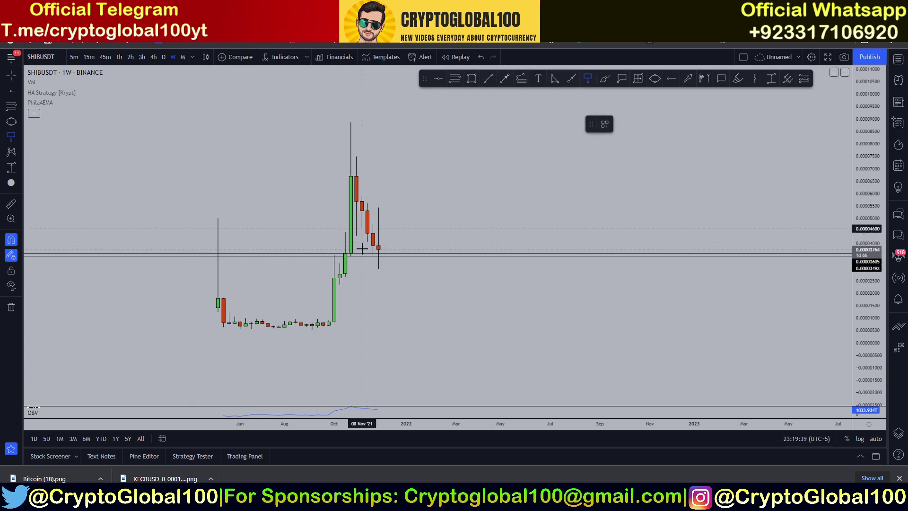
{"action": "left_click_drag", "start_coordinate": [351, 258], "coordinate": [483, 257]}
{"action": "mouse_move", "coordinate": [351, 253]}
{"action": "left_mouse_down"}
{"action": "mouse_move", "coordinate": [516, 250]}
{"action": "mouse_move", "coordinate": [474, 240]}
{"action": "mouse_move", "coordinate": [483, 245]}
{"action": "left_mouse_up"}
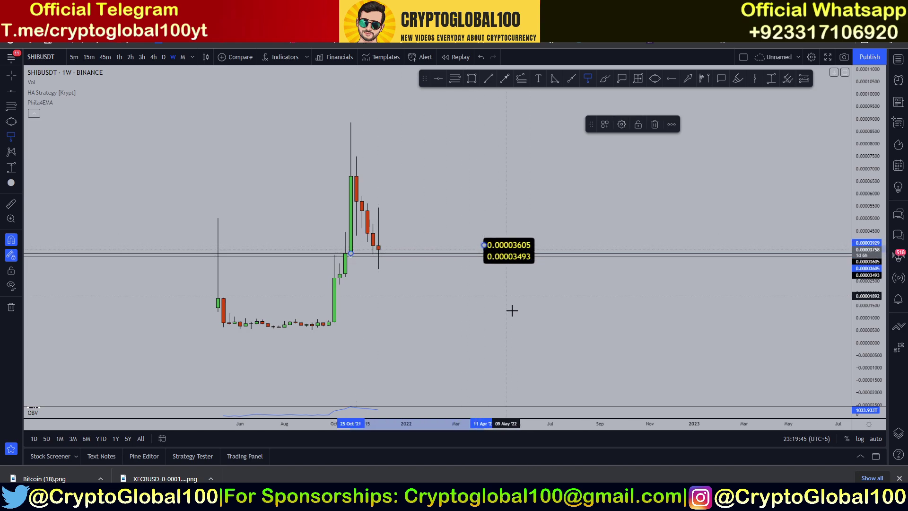
{"action": "left_click", "coordinate": [460, 312]}
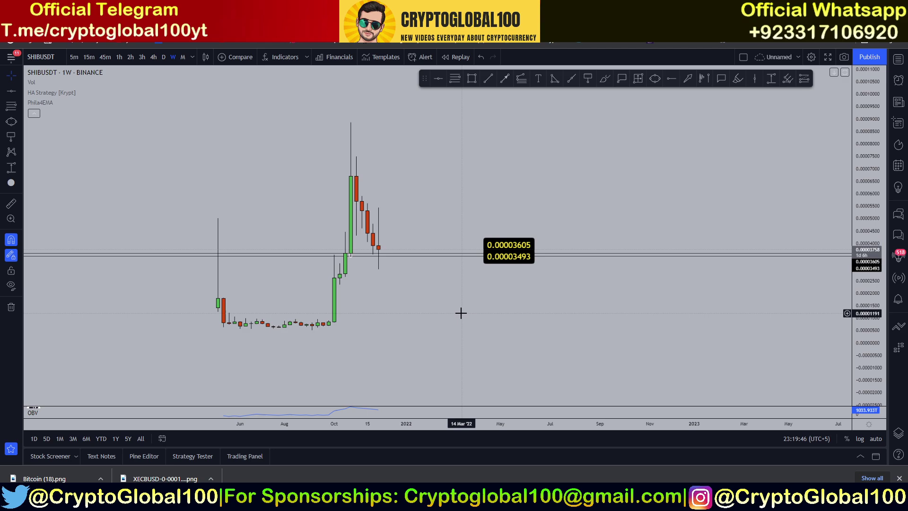
- Return to the daily timeframe and outline the early October rally and its long upper wick in a magnified view
{"action": "left_click", "coordinate": [164, 57]}
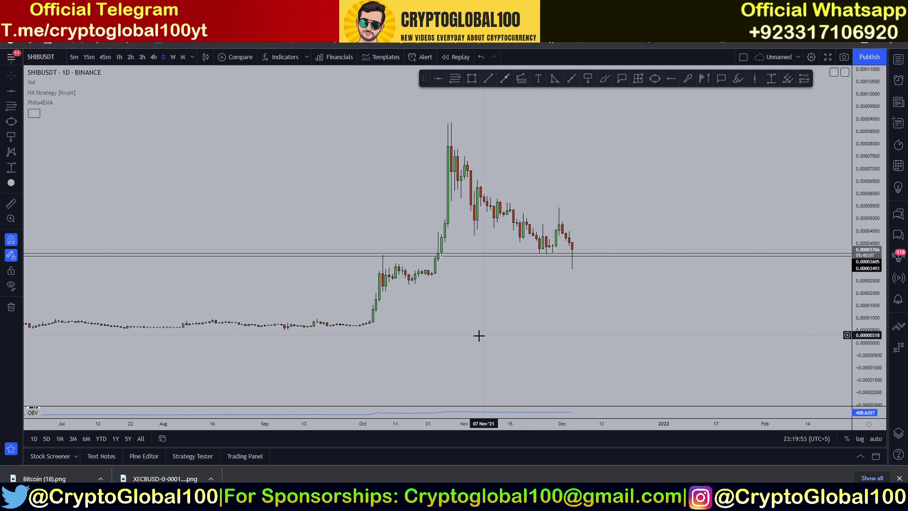
{"action": "left_click_drag", "start_coordinate": [478, 334], "coordinate": [323, 284]}
{"action": "left_click_drag", "start_coordinate": [193, 273], "coordinate": [428, 307]}
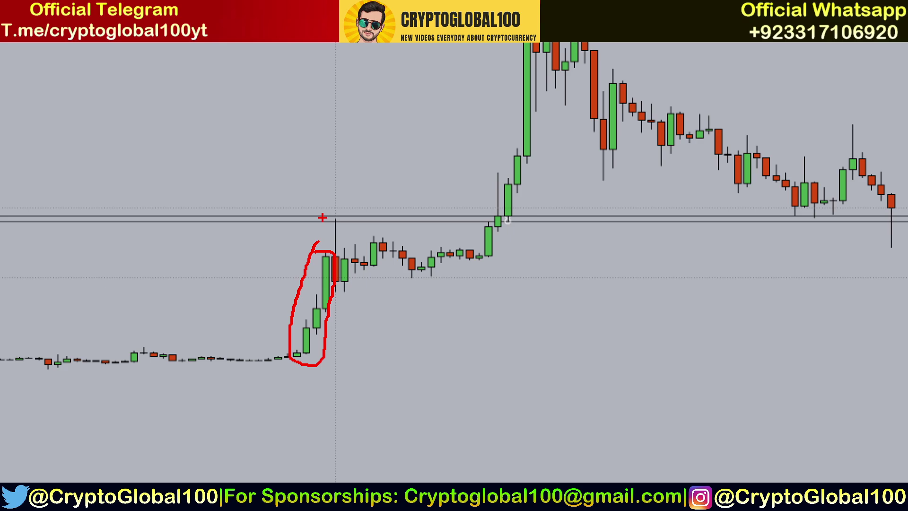
{"action": "left_click_drag", "start_coordinate": [349, 210], "coordinate": [333, 223]}
{"action": "key", "text": "Escape"}
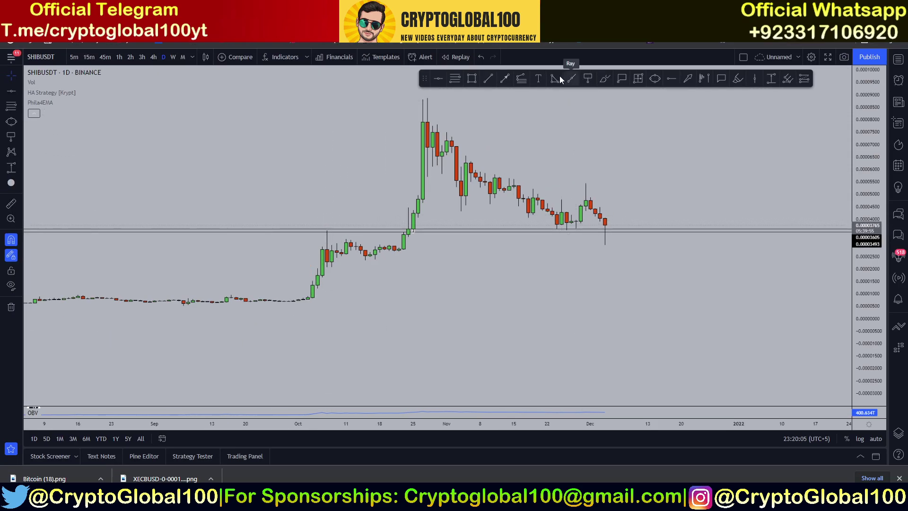
- Place an arrow marker pointing upward from the high of the 7 Oct '21 candle's wick
{"action": "left_click", "coordinate": [506, 78]}
{"action": "left_click", "coordinate": [689, 79]}
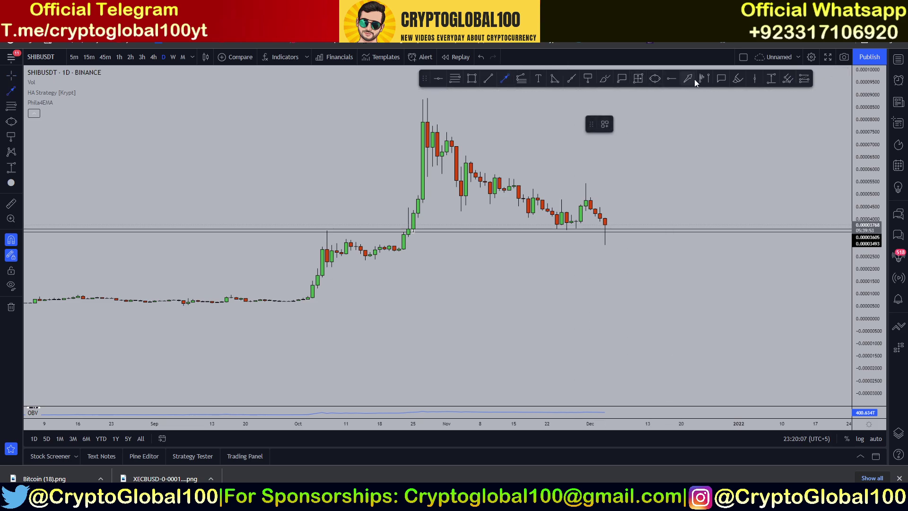
{"action": "left_click_drag", "start_coordinate": [327, 230], "coordinate": [318, 194]}
{"action": "left_click", "coordinate": [414, 299]}
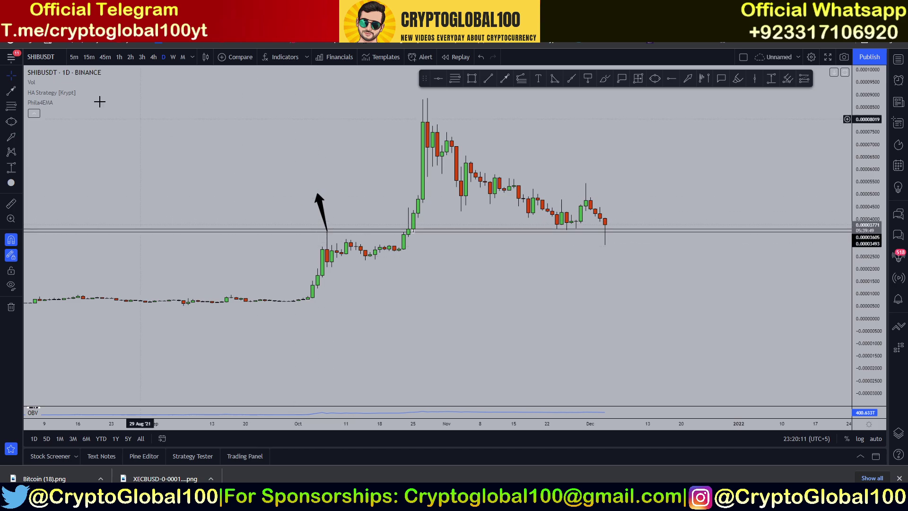
- Draw two converging arrows from the 7 Oct '21 candle's high and low to about 22–23 Oct, framing the consolidation as a pennant
{"action": "left_click", "coordinate": [505, 78]}
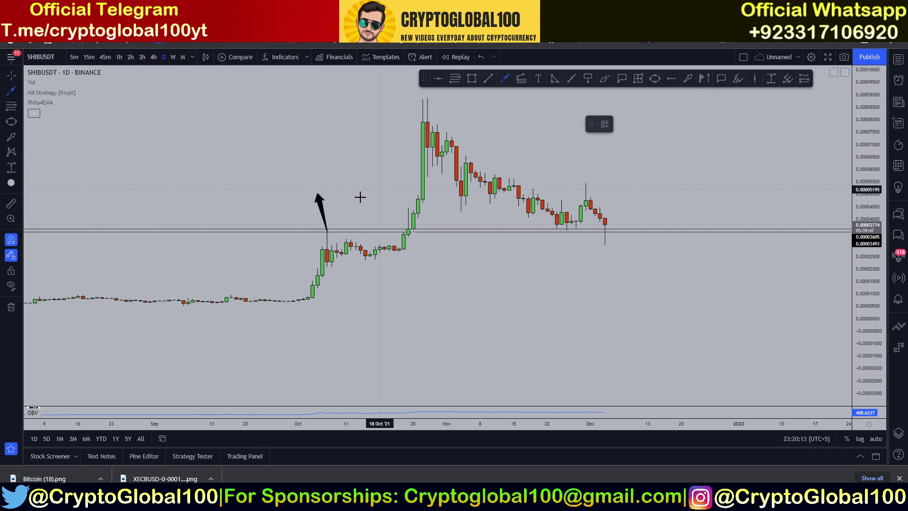
{"action": "left_click", "coordinate": [327, 231]}
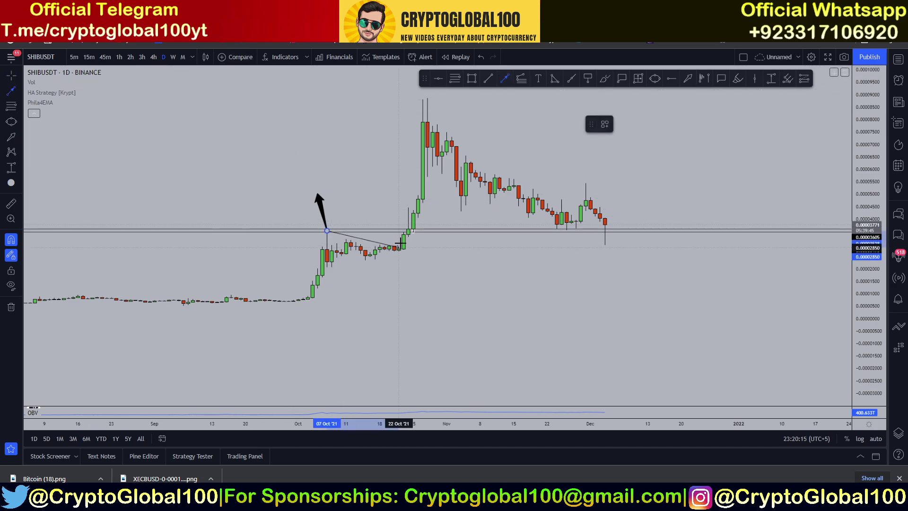
{"action": "left_click", "coordinate": [399, 249]}
{"action": "left_click", "coordinate": [327, 268]}
{"action": "left_click", "coordinate": [404, 249]}
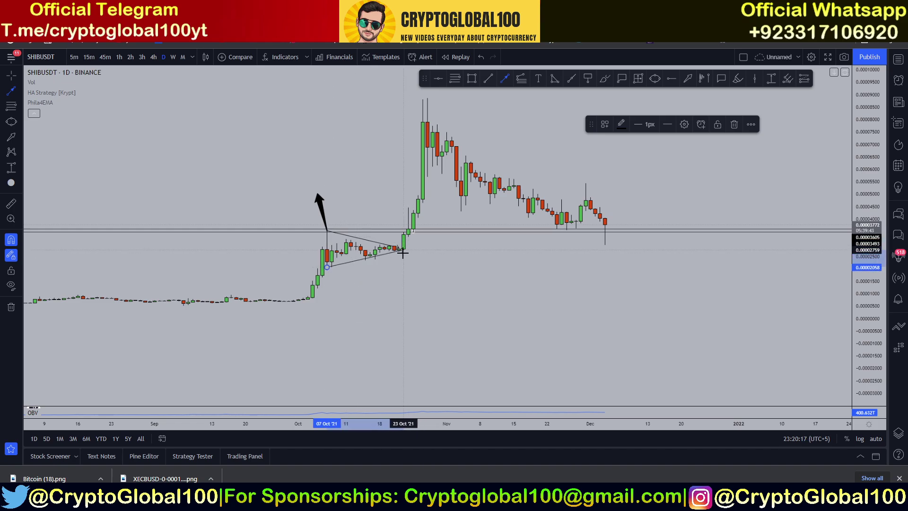
- Trace the swings inside the October pennant, the breakout rally and the following decline over a magnified view
{"action": "key", "text": "1"}
{"action": "left_click", "coordinate": [386, 275]}
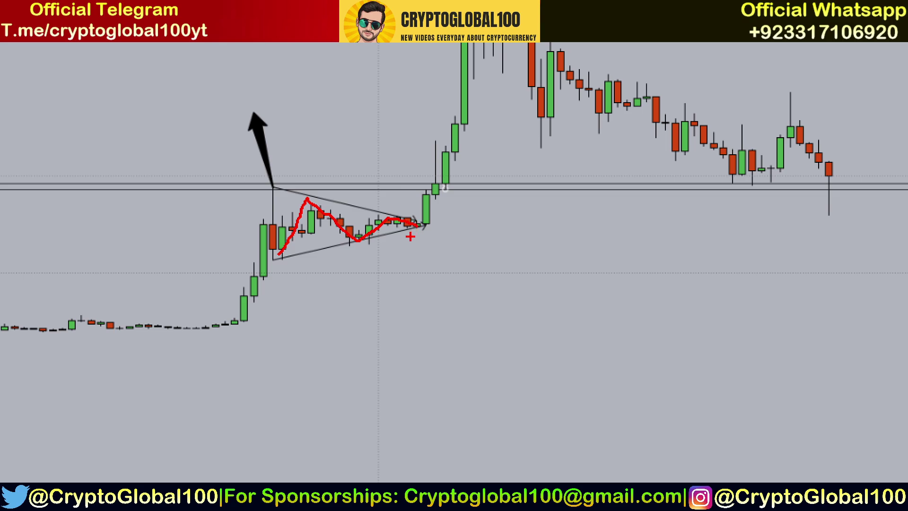
{"action": "left_click_drag", "start_coordinate": [411, 246], "coordinate": [538, 43]}
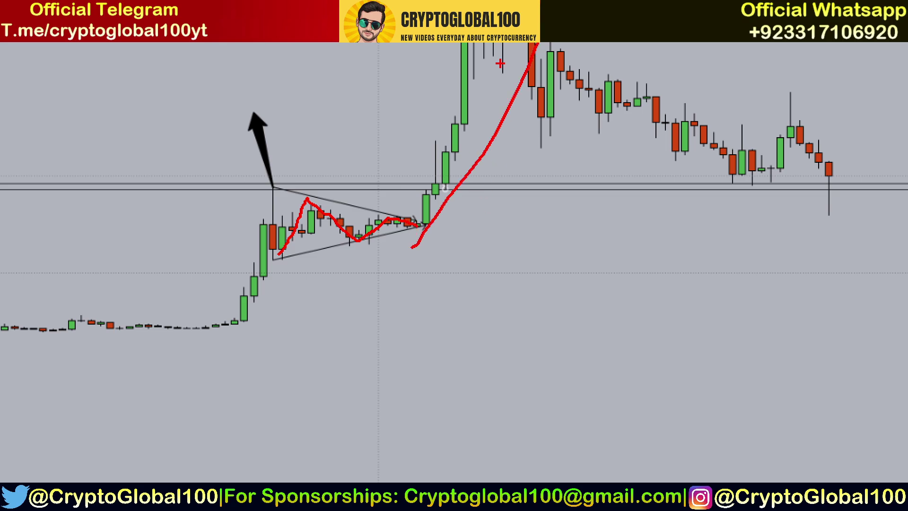
{"action": "left_click_drag", "start_coordinate": [347, 110], "coordinate": [475, 85]}
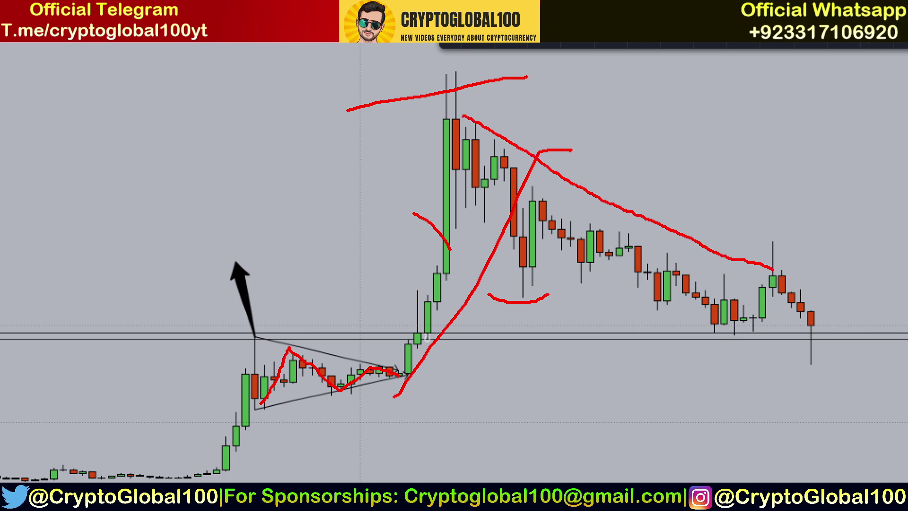
{"action": "key", "text": "Escape"}
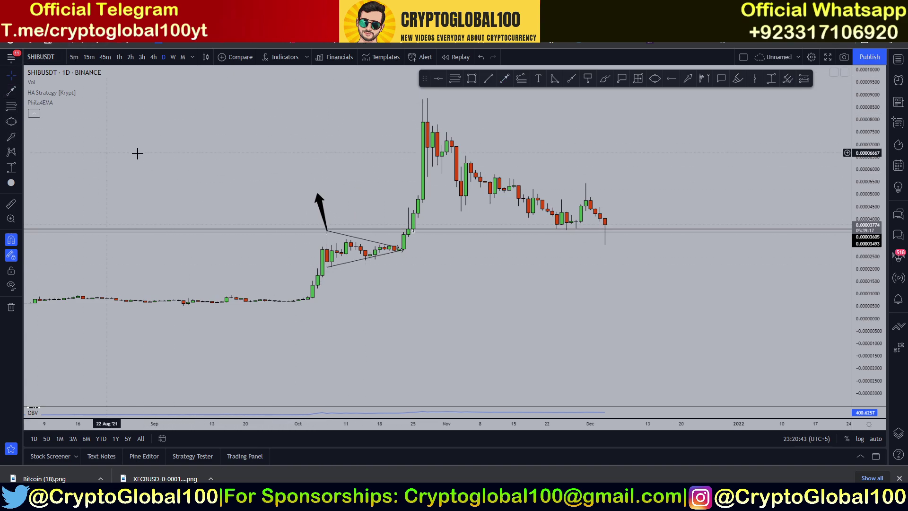
- Enlarge the October pennant and mark the price swings toward its upper and lower trendlines
{"action": "scroll", "coordinate": [489, 241], "scroll_direction": "up", "scroll_amount": 3}
{"action": "left_click_drag", "start_coordinate": [859, 326], "coordinate": [858, 185]}
{"action": "scroll", "coordinate": [380, 320], "scroll_direction": "up", "scroll_amount": 2}
{"action": "right_click", "coordinate": [364, 318]}
{"action": "left_click_drag", "start_coordinate": [156, 338], "coordinate": [596, 292]}
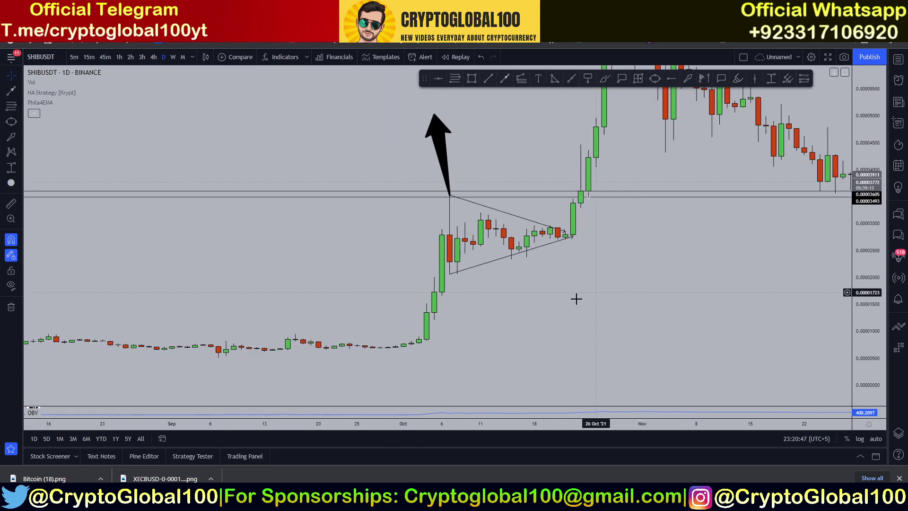
{"action": "scroll", "coordinate": [516, 306], "scroll_direction": "up", "scroll_amount": 1}
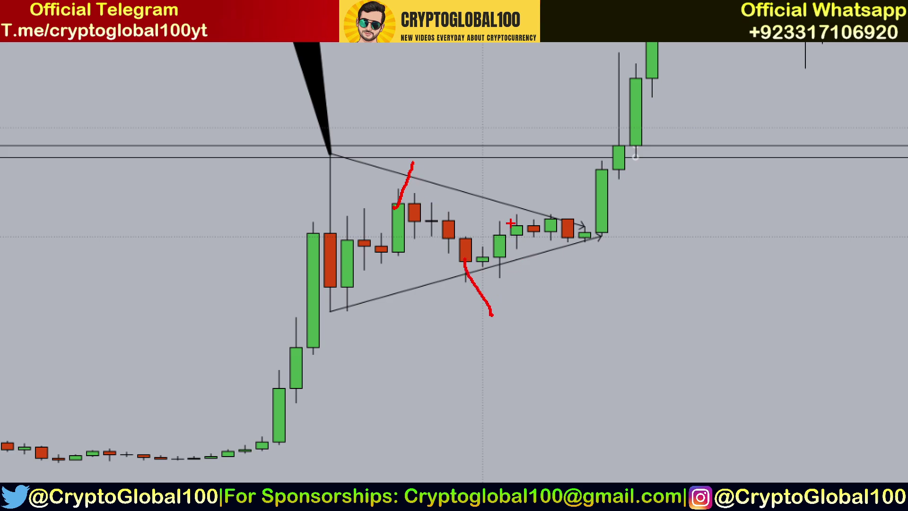
{"action": "left_click_drag", "start_coordinate": [535, 203], "coordinate": [573, 133]}
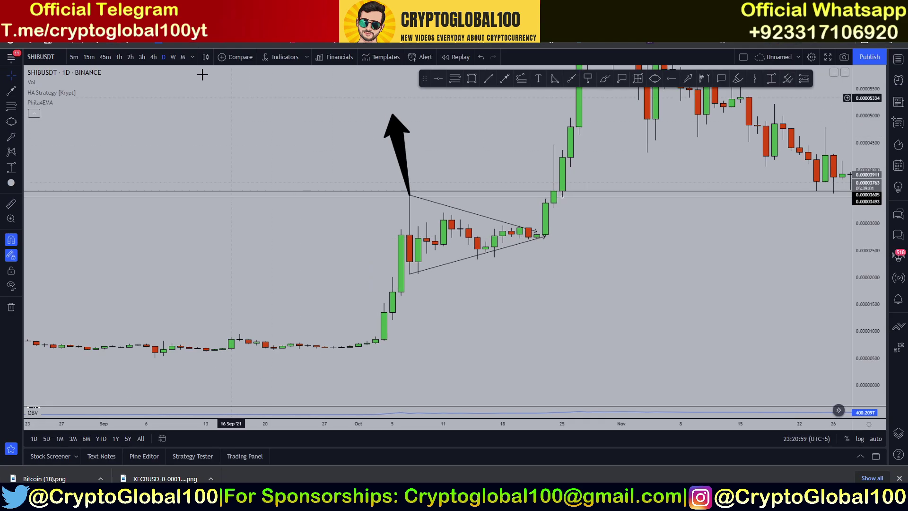
{"action": "left_click", "coordinate": [438, 79]}
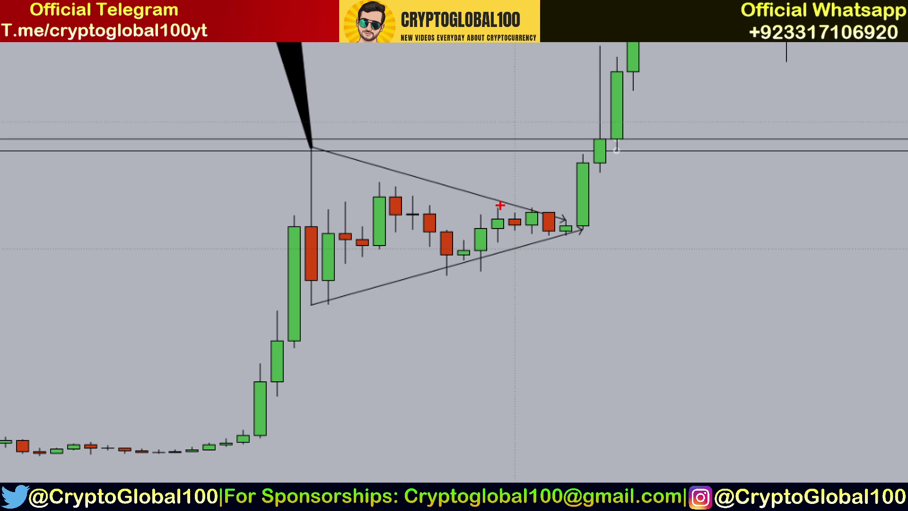
- Place horizontal lines at 0.00002963 and 0.00002787 through the October pennant and mark the price swing between them over a magnified view
{"action": "key", "text": "Escape"}
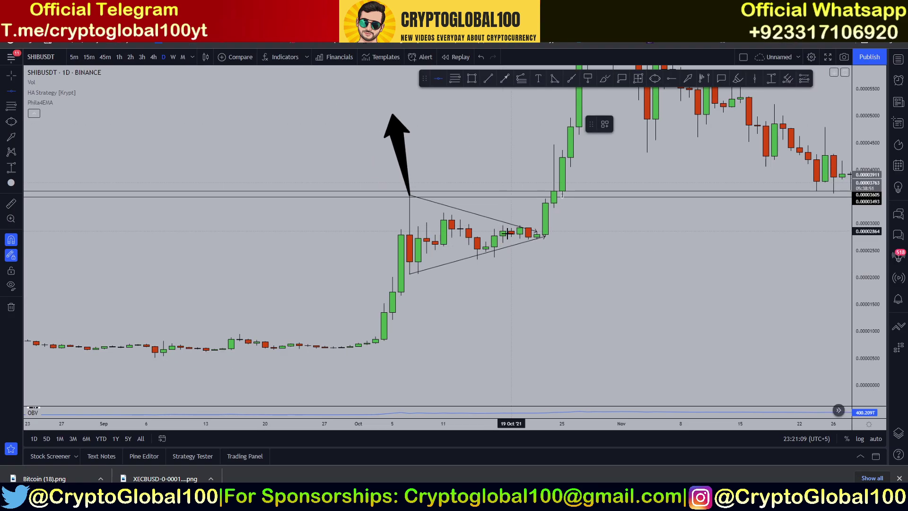
{"action": "scroll", "coordinate": [530, 270], "scroll_direction": "up", "scroll_amount": 2}
{"action": "scroll", "coordinate": [453, 287], "scroll_direction": "down", "scroll_amount": 2}
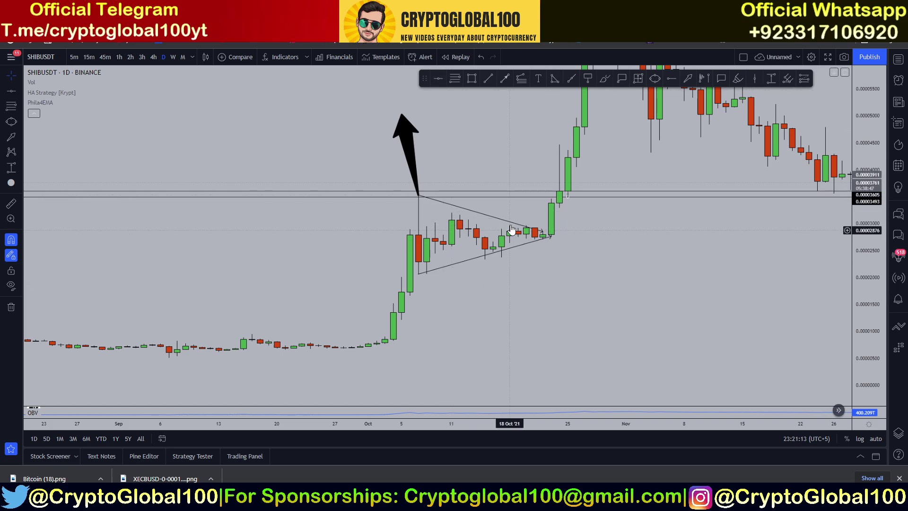
{"action": "left_click", "coordinate": [439, 79]}
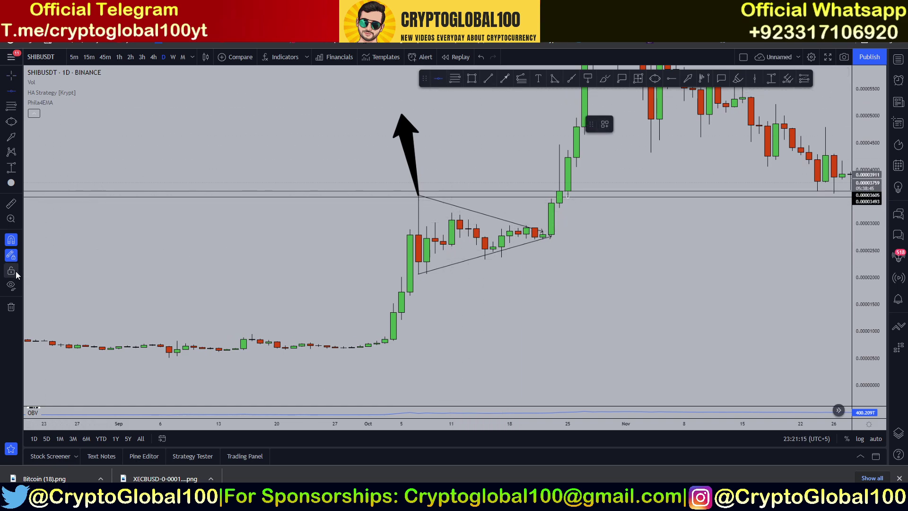
{"action": "left_click", "coordinate": [510, 226]}
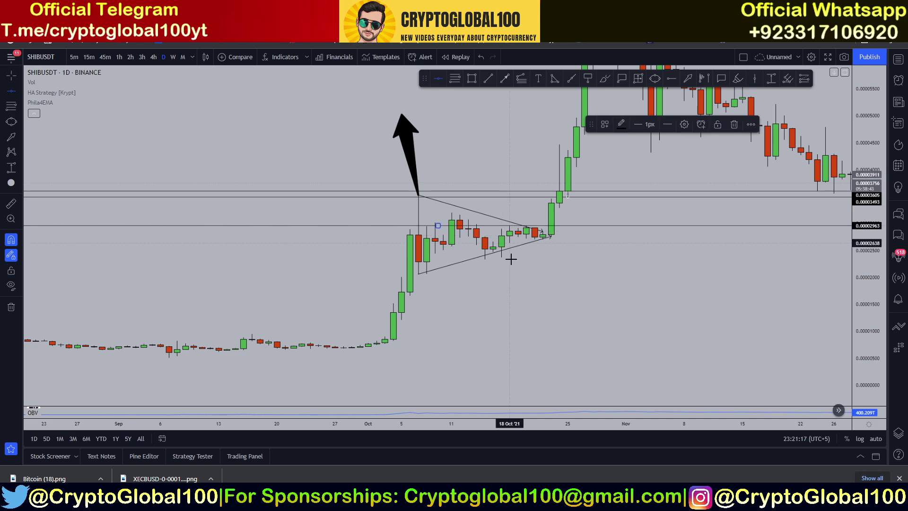
{"action": "scroll", "coordinate": [320, 265], "scroll_direction": "down", "scroll_amount": 6}
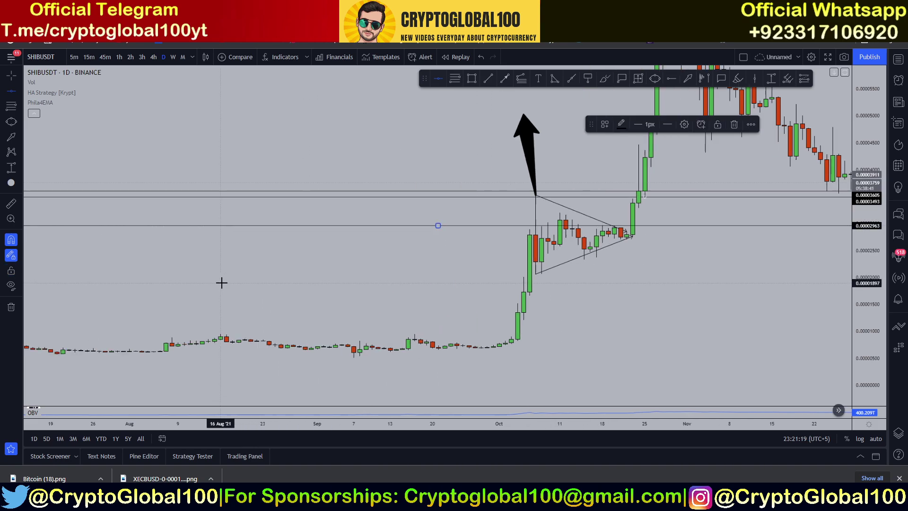
{"action": "scroll", "coordinate": [360, 268], "scroll_direction": "up", "scroll_amount": 5}
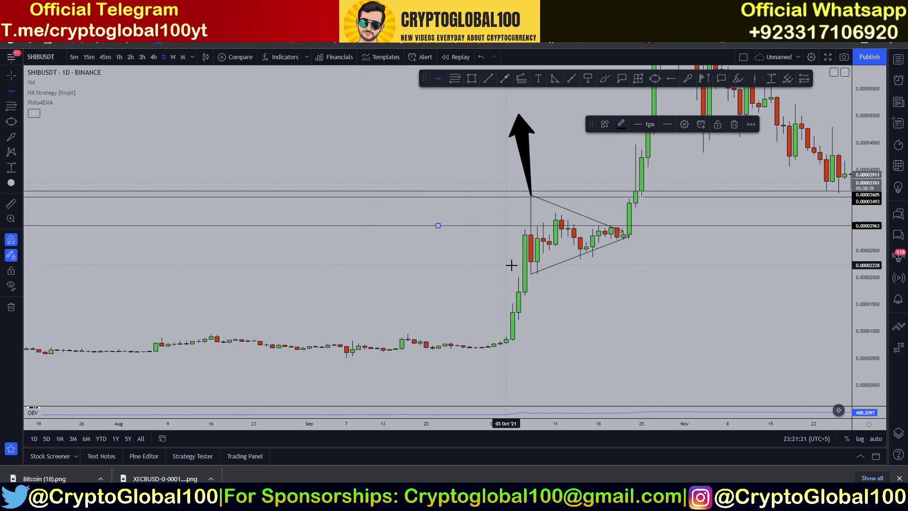
{"action": "left_click", "coordinate": [326, 235]}
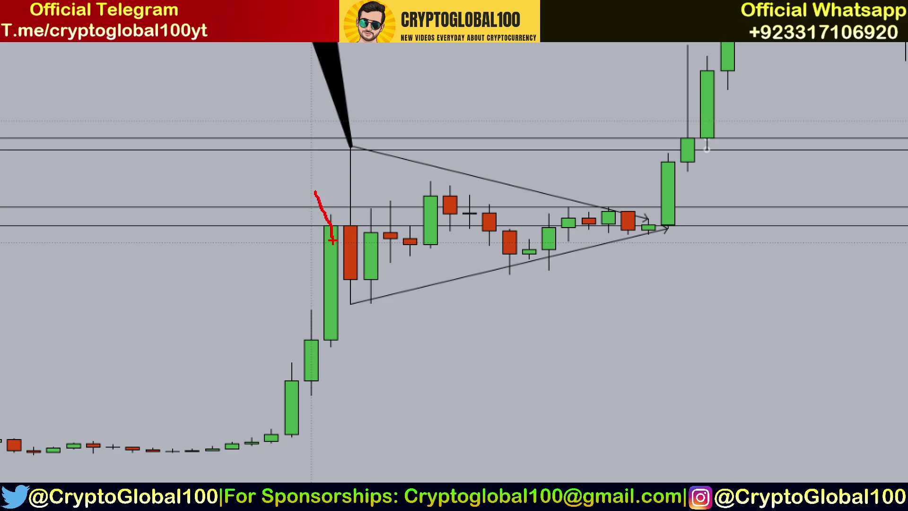
{"action": "mouse_move", "coordinate": [350, 147]}
{"action": "left_mouse_down"}
{"action": "mouse_move", "coordinate": [341, 252]}
{"action": "mouse_move", "coordinate": [384, 336]}
{"action": "left_mouse_up"}
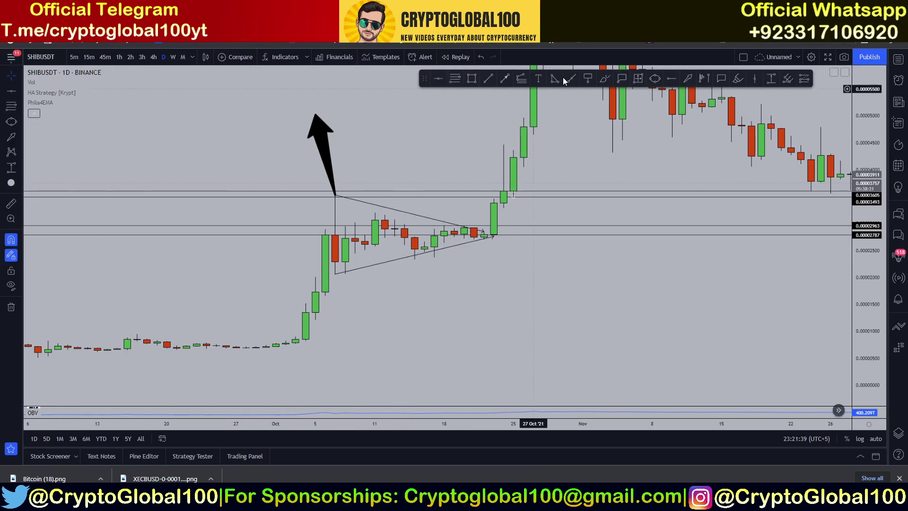
- Add price notes to the 0.00002787 and 0.00002963 lines, placing both labels at about 14 Nov '21
{"action": "left_click", "coordinate": [588, 78]}
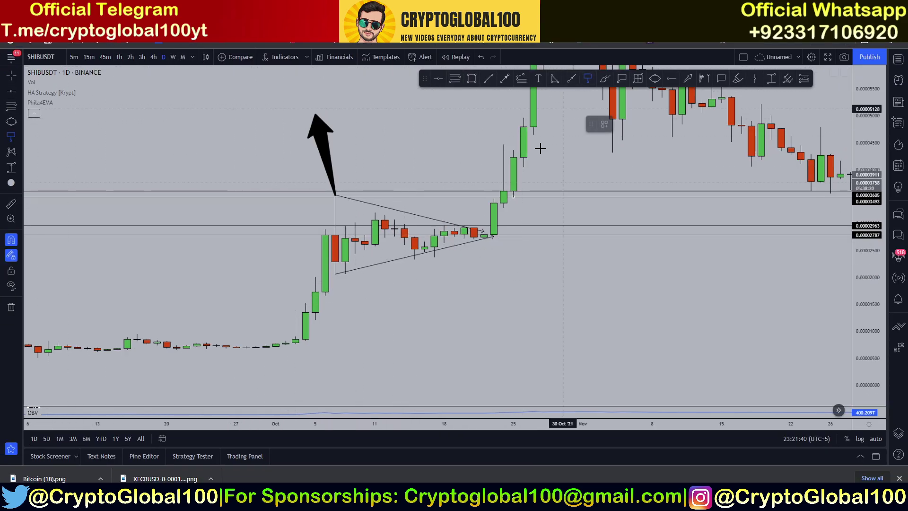
{"action": "left_click", "coordinate": [326, 235]}
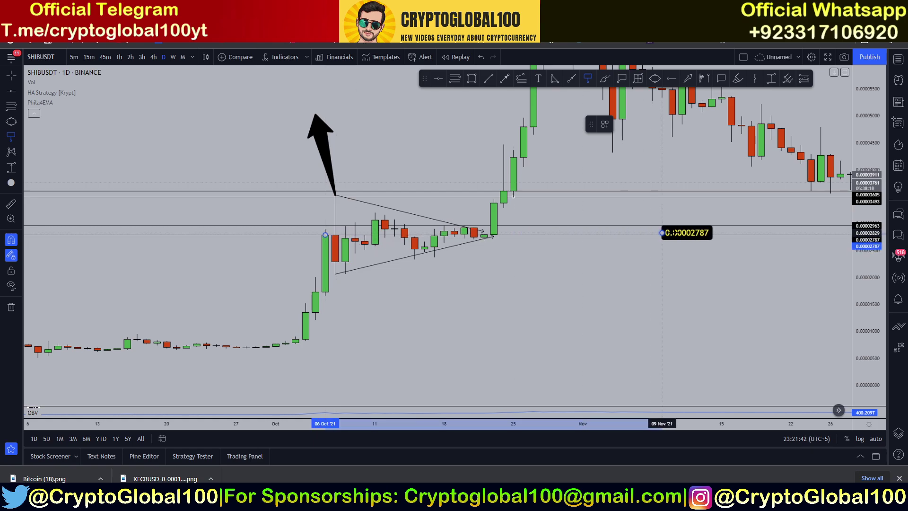
{"action": "left_click", "coordinate": [712, 234]}
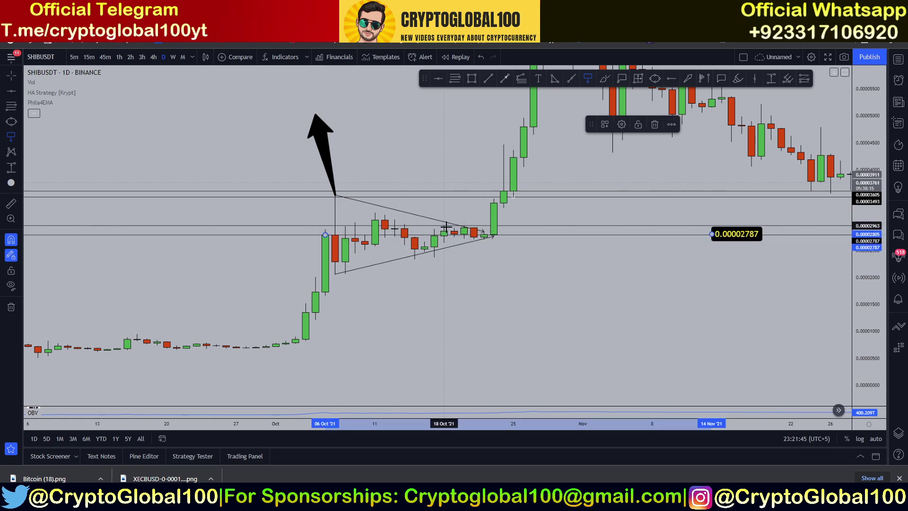
{"action": "left_click", "coordinate": [445, 227]}
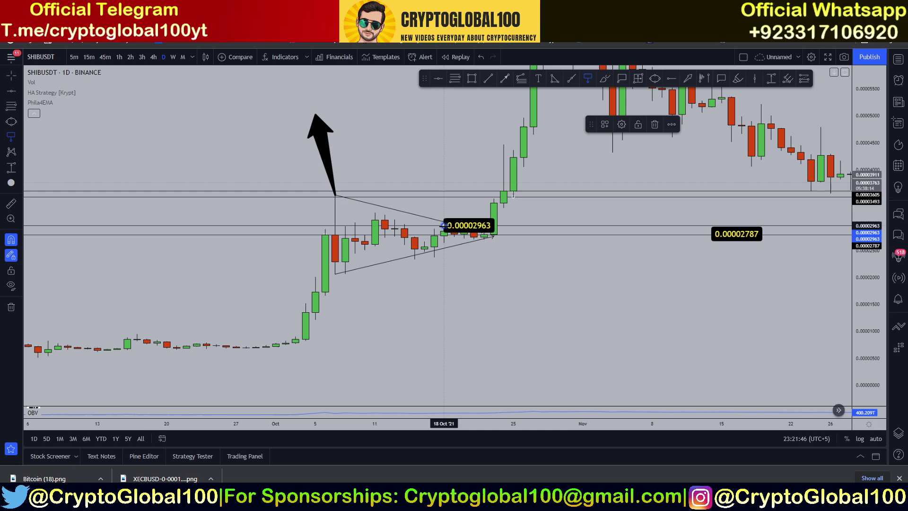
{"action": "left_click", "coordinate": [712, 221]}
{"action": "key", "text": "Escape"}
- Move the 0.00002963 and 0.00002787 price labels past the latest candle to about 16 Dec '21
{"action": "mouse_move", "coordinate": [680, 292]}
{"action": "left_mouse_down"}
{"action": "mouse_move", "coordinate": [484, 323]}
{"action": "mouse_move", "coordinate": [629, 324]}
{"action": "mouse_move", "coordinate": [361, 355]}
{"action": "mouse_move", "coordinate": [353, 363]}
{"action": "left_mouse_up"}
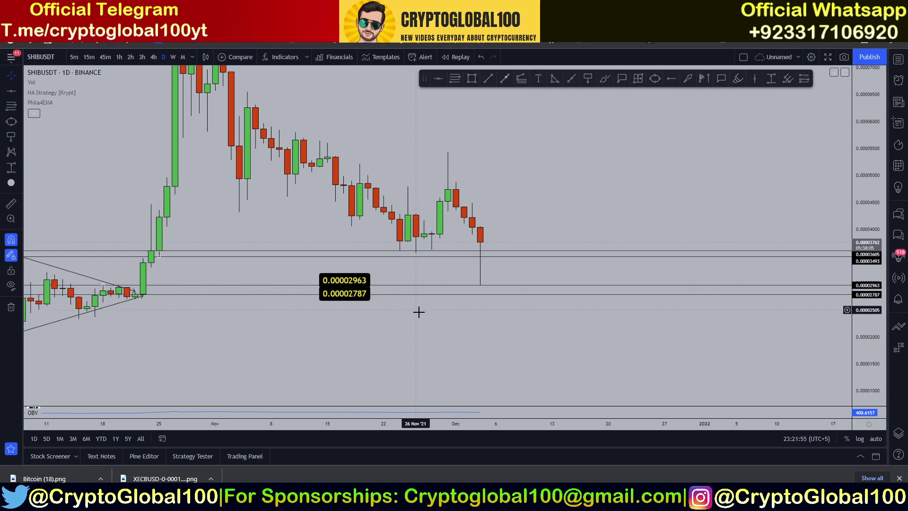
{"action": "left_click_drag", "start_coordinate": [357, 288], "coordinate": [613, 288]}
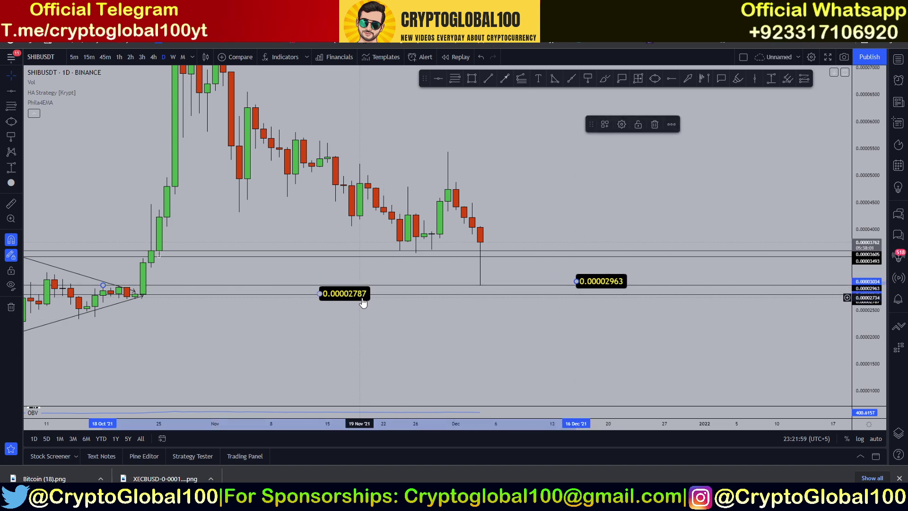
{"action": "left_click_drag", "start_coordinate": [358, 296], "coordinate": [614, 294]}
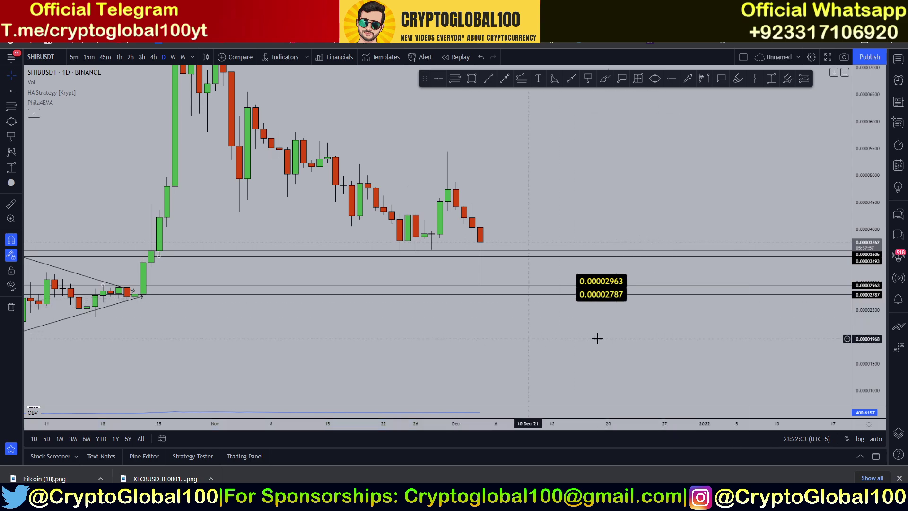
- Move the 0.00003605 and 0.00003493 price labels above the other two at about 16 Dec '21
{"action": "left_click_drag", "start_coordinate": [597, 336], "coordinate": [361, 341]}
{"action": "scroll", "coordinate": [685, 340], "scroll_direction": "down", "scroll_amount": 4}
{"action": "left_click_drag", "start_coordinate": [685, 341], "coordinate": [371, 340]}
{"action": "left_click_drag", "start_coordinate": [709, 265], "coordinate": [208, 262]}
{"action": "left_click_drag", "start_coordinate": [686, 234], "coordinate": [191, 247]}
{"action": "right_click", "coordinate": [210, 338]}
{"action": "left_click_drag", "start_coordinate": [142, 341], "coordinate": [667, 336]}
{"action": "scroll", "coordinate": [658, 338], "scroll_direction": "up", "scroll_amount": 3}
{"action": "scroll", "coordinate": [613, 337], "scroll_direction": "up", "scroll_amount": 2}
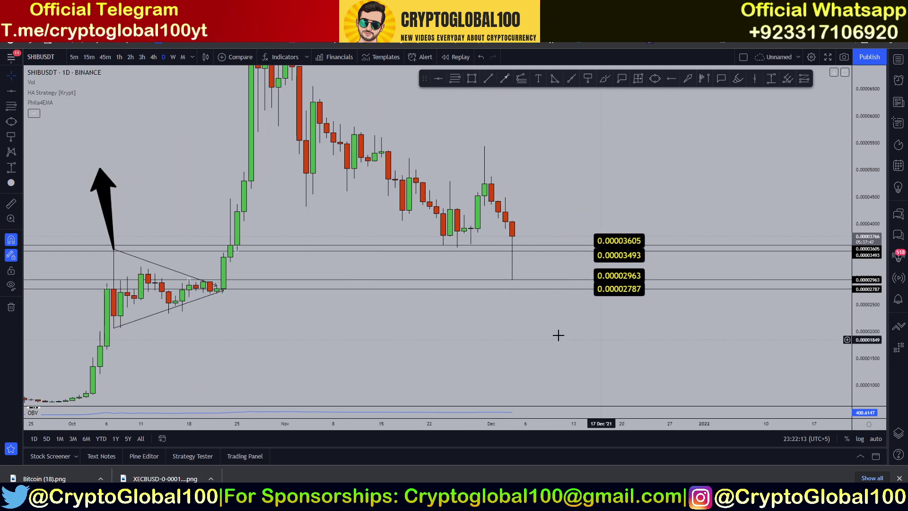
- Magnify the October pennant, trace its internal swings and mark the horizontal level running through them
{"action": "scroll", "coordinate": [544, 337], "scroll_direction": "down", "scroll_amount": 1}
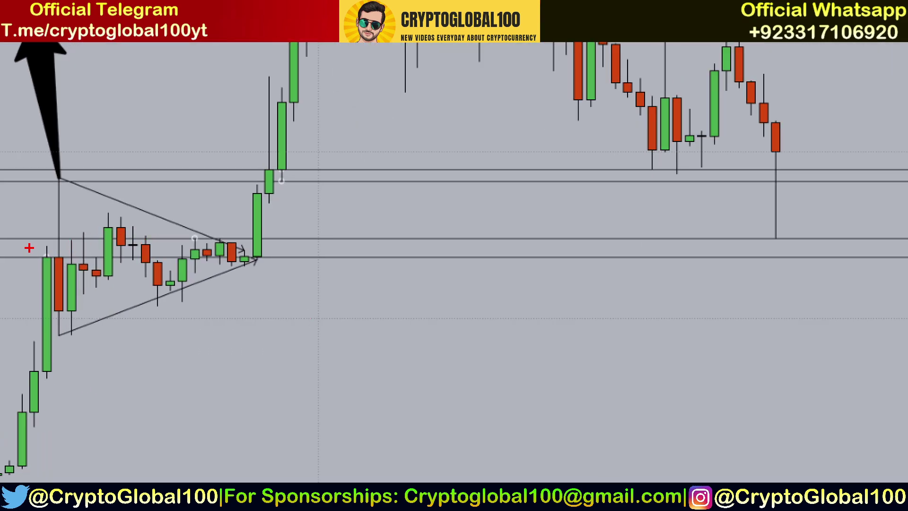
{"action": "mouse_move", "coordinate": [38, 240]}
{"action": "left_mouse_down"}
{"action": "mouse_move", "coordinate": [91, 313]}
{"action": "mouse_move", "coordinate": [260, 260]}
{"action": "left_mouse_up"}
{"action": "left_click_drag", "start_coordinate": [39, 260], "coordinate": [316, 253]}
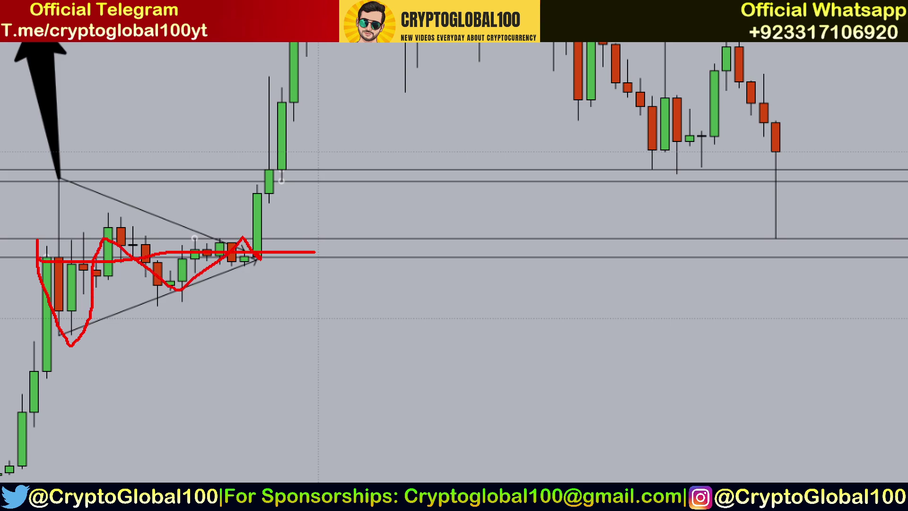
{"action": "key", "text": "Escape"}
{"action": "key", "text": "ctrl+1"}
- Outline the support zone around the 0.00002963 and 0.00002787 lines across the magnified pennant and follow it toward the latest candle
{"action": "left_click", "coordinate": [229, 297]}
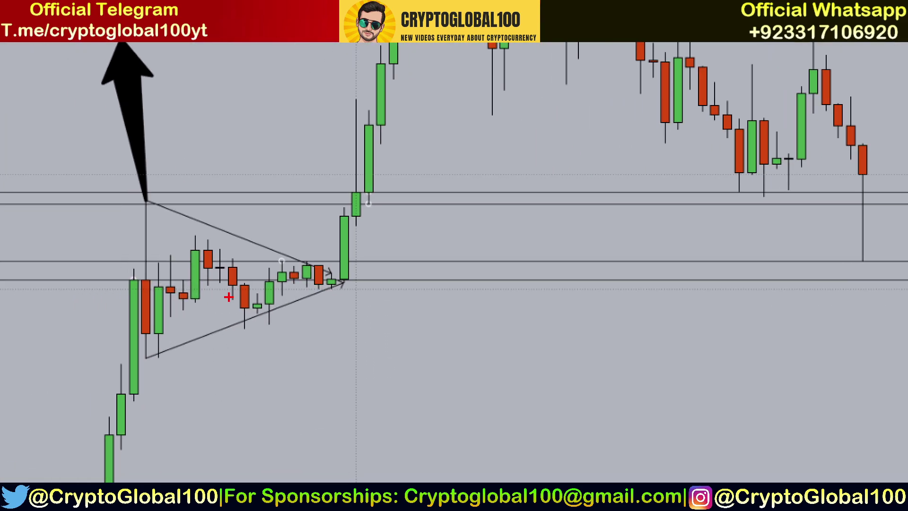
{"action": "mouse_move", "coordinate": [192, 288]}
{"action": "left_mouse_down"}
{"action": "mouse_move", "coordinate": [357, 246]}
{"action": "mouse_move", "coordinate": [126, 283]}
{"action": "mouse_move", "coordinate": [335, 283]}
{"action": "left_mouse_up"}
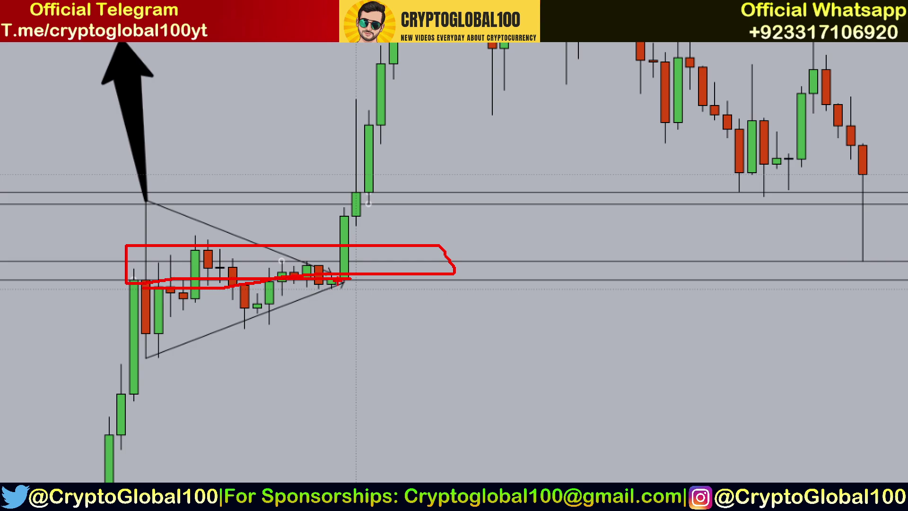
{"action": "key", "text": "Escape"}
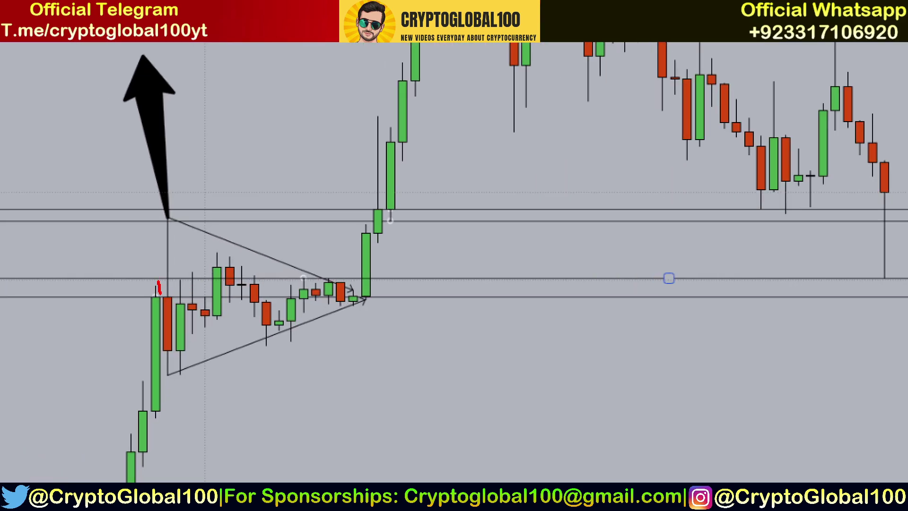
{"action": "mouse_move", "coordinate": [159, 292]}
{"action": "left_mouse_down"}
{"action": "mouse_move", "coordinate": [308, 297]}
{"action": "mouse_move", "coordinate": [410, 287]}
{"action": "left_mouse_up"}
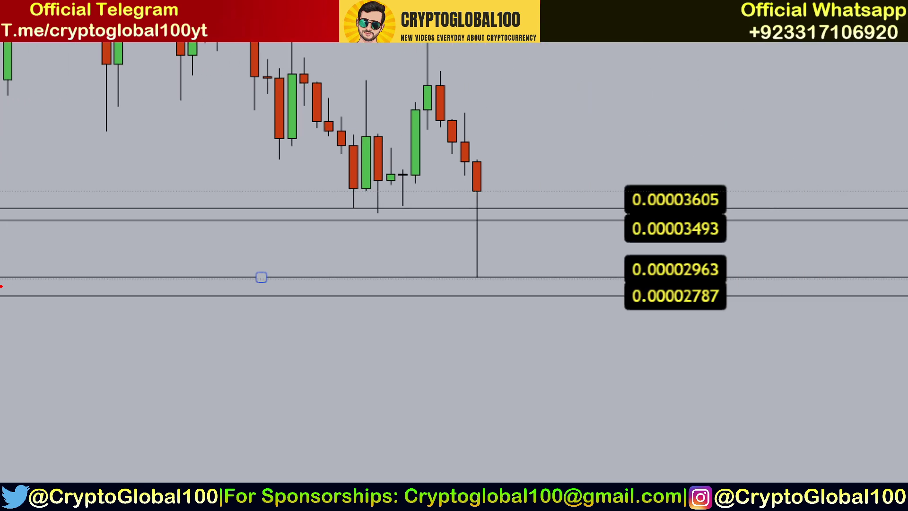
- Circle the latest candle's wick low and mark the lower and upper pairs of price labels over the magnified chart
{"action": "left_click_drag", "start_coordinate": [515, 260], "coordinate": [469, 295]}
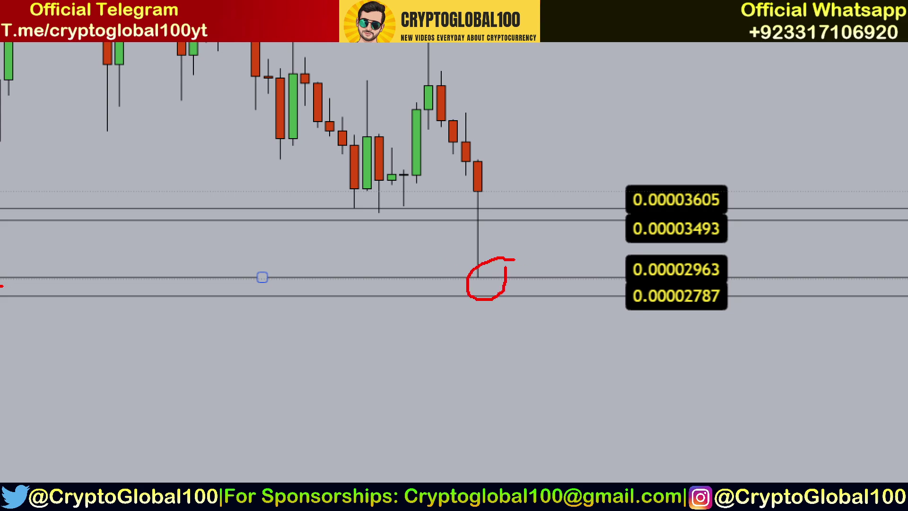
{"action": "left_click_drag", "start_coordinate": [682, 303], "coordinate": [729, 274]}
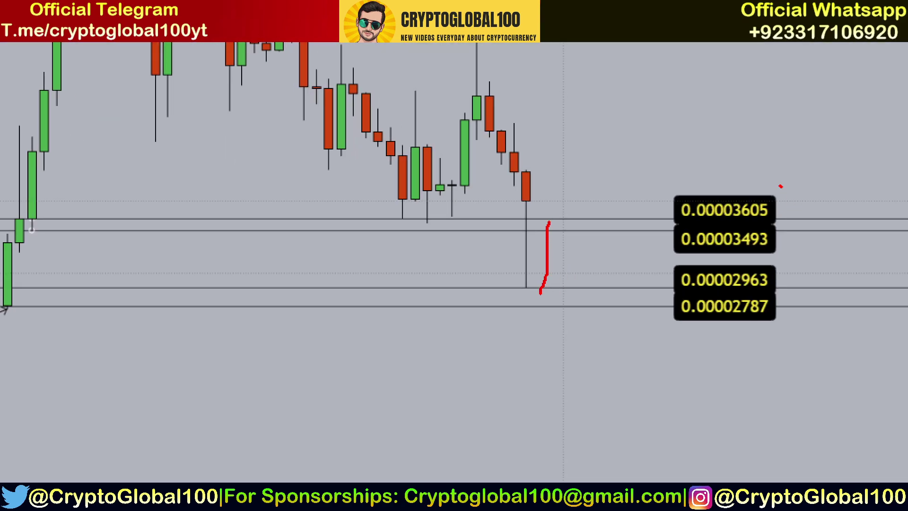
{"action": "left_click_drag", "start_coordinate": [727, 245], "coordinate": [783, 204]}
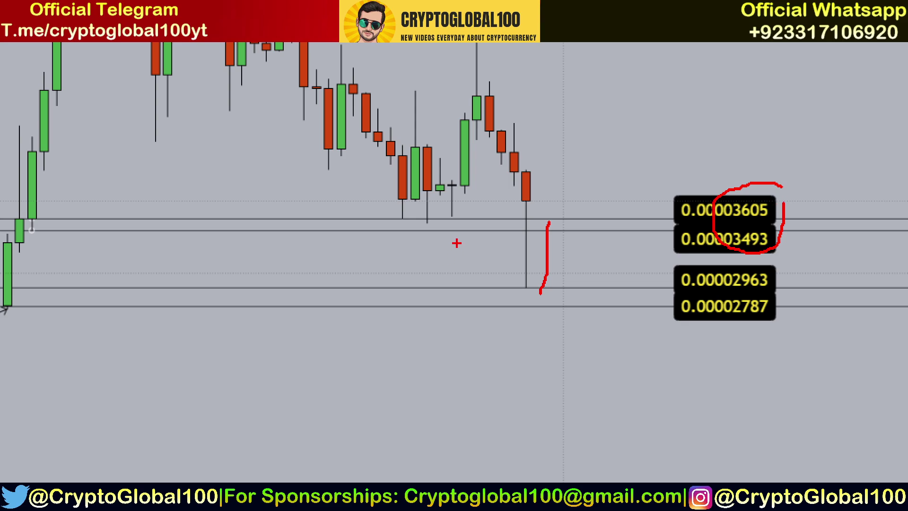
{"action": "key", "text": "Escape"}
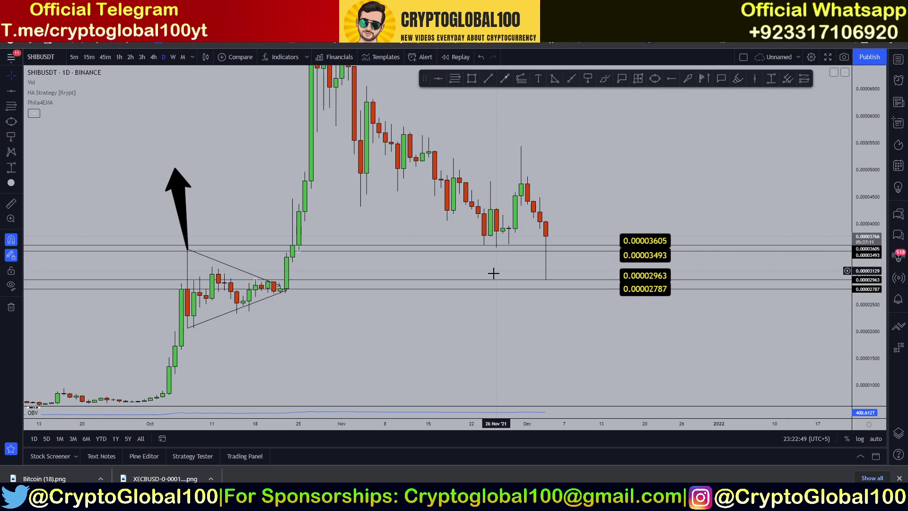
- Magnify the recent candles and underline the late-November lows resting on the 0.00003605 support
{"action": "scroll", "coordinate": [365, 348], "scroll_direction": "up", "scroll_amount": 1}
{"action": "scroll", "coordinate": [454, 292], "scroll_direction": "up", "scroll_amount": 1}
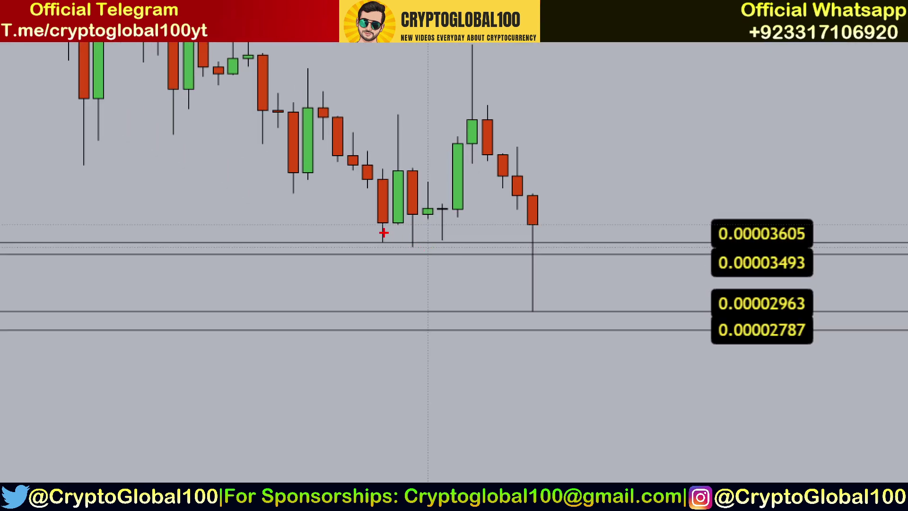
{"action": "mouse_move", "coordinate": [370, 227]}
{"action": "left_mouse_down"}
{"action": "mouse_move", "coordinate": [416, 250]}
{"action": "mouse_move", "coordinate": [460, 234]}
{"action": "left_mouse_up"}
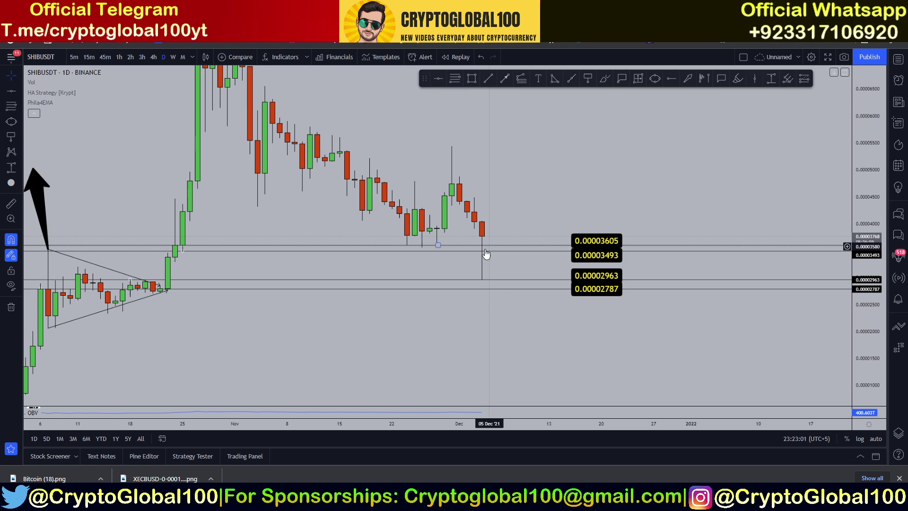
{"action": "scroll", "coordinate": [525, 267], "scroll_direction": "down", "scroll_amount": 1}
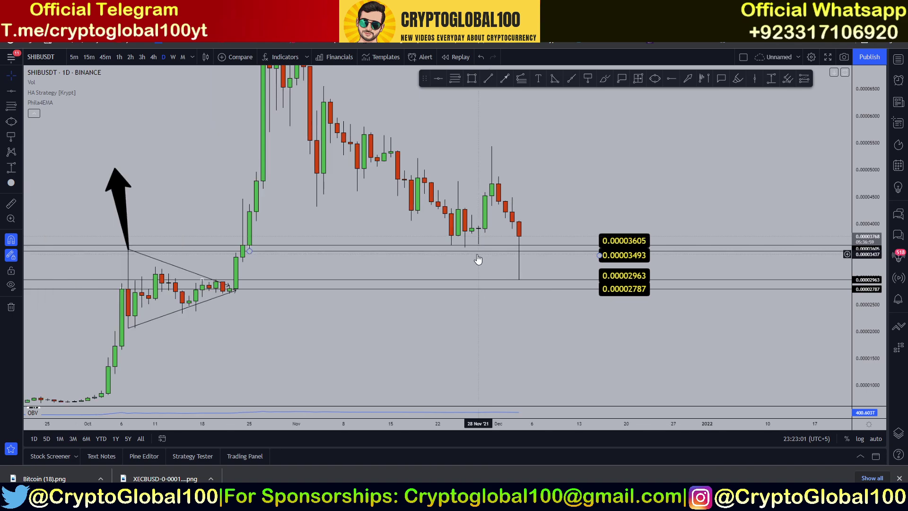
- Mark the latest candle's drop below the upper support pair and the 0.00002963 and 0.00002787 labels over a magnified view
{"action": "scroll", "coordinate": [569, 299], "scroll_direction": "up", "scroll_amount": 1}
{"action": "scroll", "coordinate": [501, 273], "scroll_direction": "down", "scroll_amount": 1}
{"action": "scroll", "coordinate": [502, 267], "scroll_direction": "up", "scroll_amount": 1}
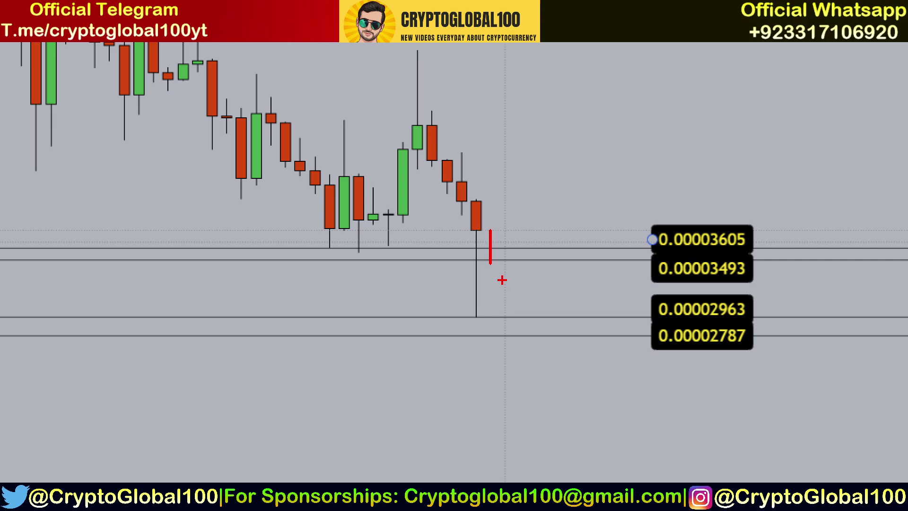
{"action": "left_click_drag", "start_coordinate": [502, 275], "coordinate": [517, 304]}
{"action": "mouse_move", "coordinate": [725, 288]}
{"action": "left_mouse_down"}
{"action": "mouse_move", "coordinate": [719, 350]}
{"action": "mouse_move", "coordinate": [757, 326]}
{"action": "left_mouse_up"}
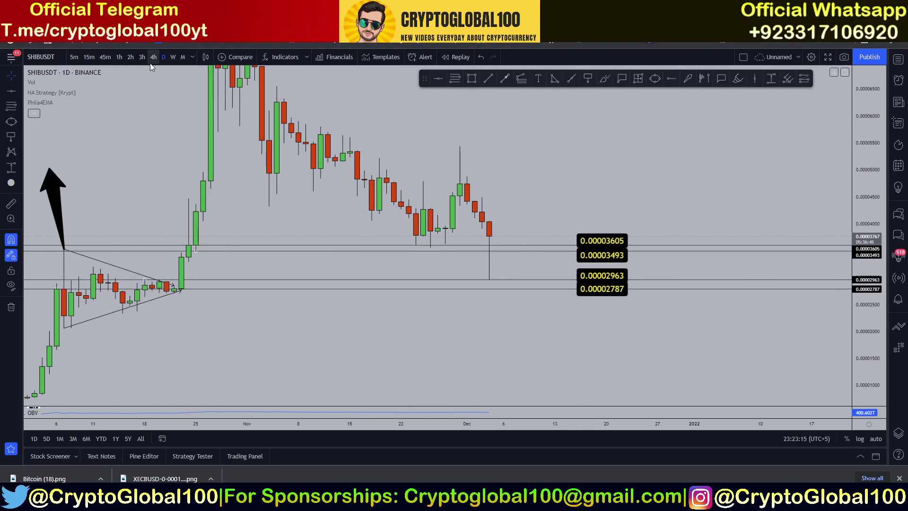
- Place horizontal lines at 0.00004331 and 0.00004251 near the 30 Nov and 18 Nov '21 candles
{"action": "left_click", "coordinate": [11, 90]}
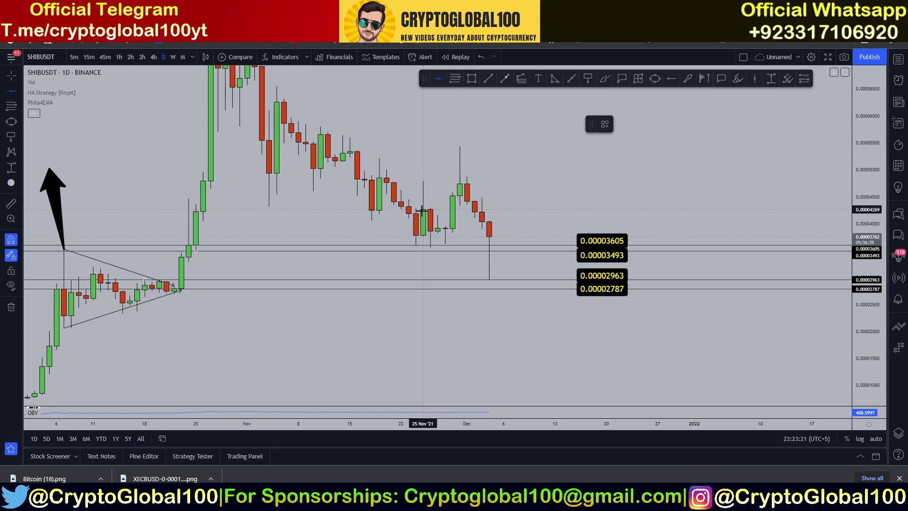
{"action": "left_click", "coordinate": [460, 205]}
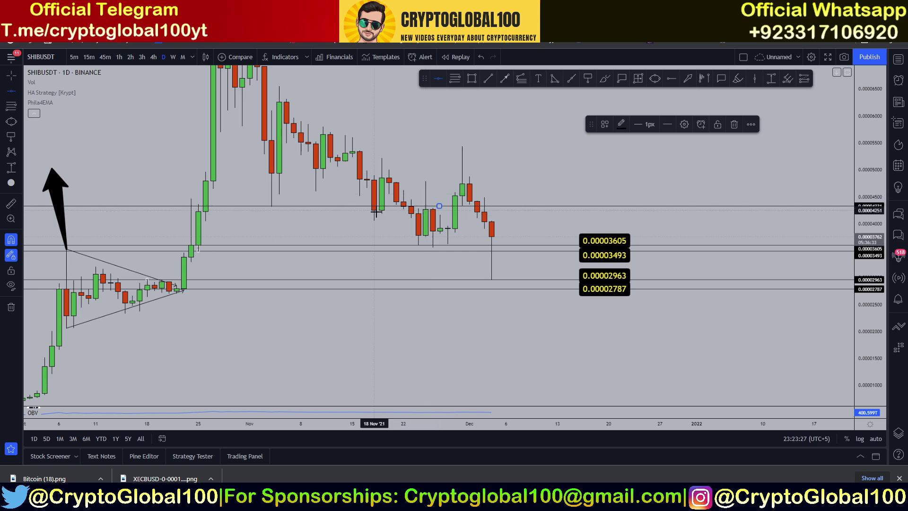
{"action": "key", "text": "Escape"}
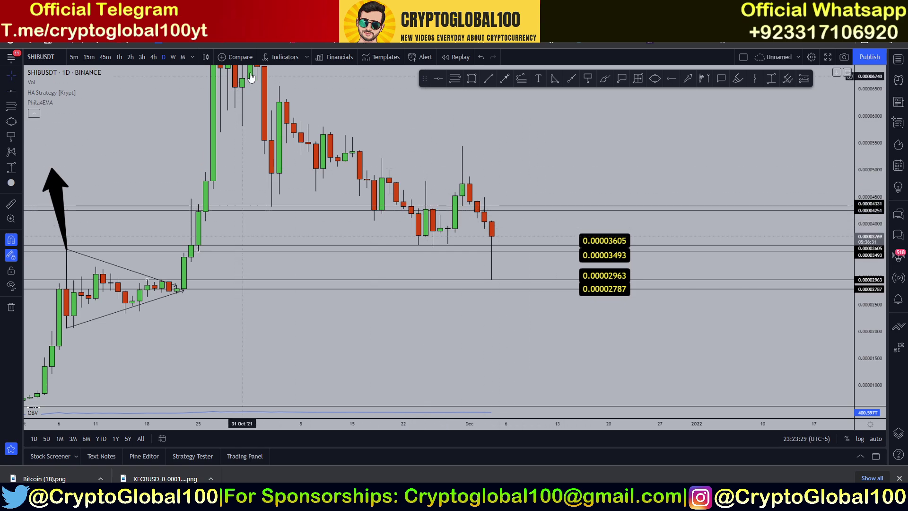
- Add price labels for the 0.00004331 and 0.00004251 levels, anchored at the 30 Nov and 18 Nov '21 candles and aligned above the existing labels
{"action": "left_click", "coordinate": [587, 78]}
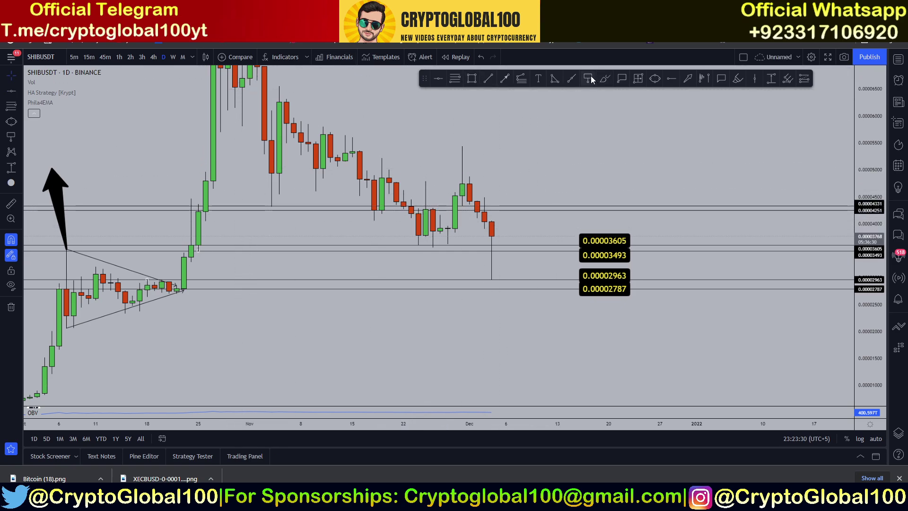
{"action": "left_click", "coordinate": [463, 206]}
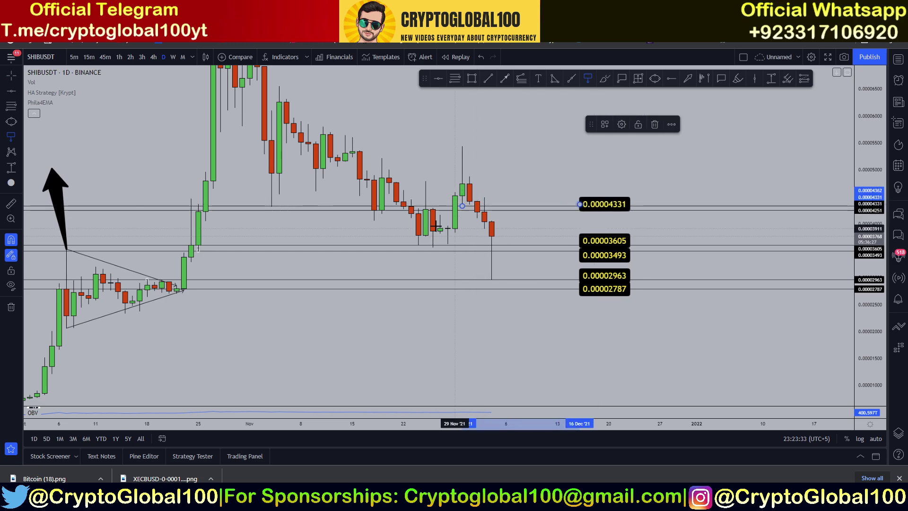
{"action": "left_click", "coordinate": [375, 210]}
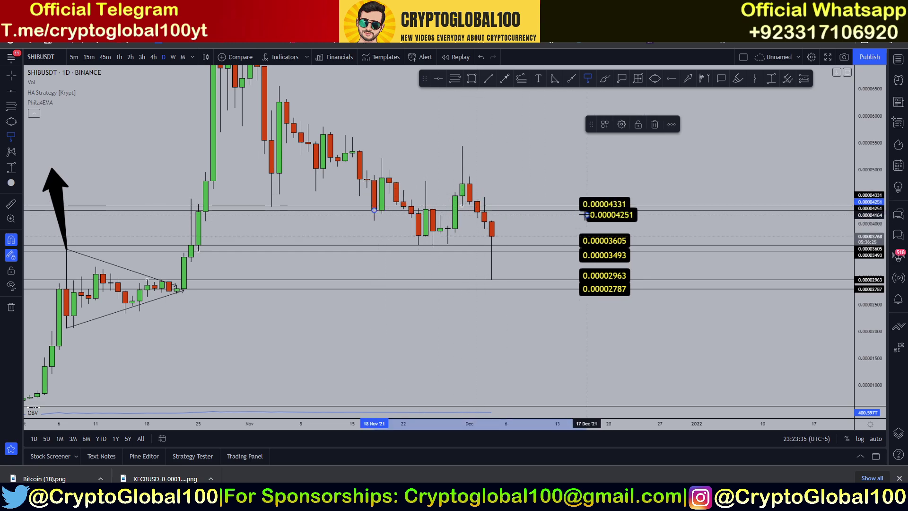
{"action": "left_click", "coordinate": [580, 214]}
{"action": "key", "text": "Escape"}
- Magnify the recent candles and handwrite R beside the upper pair of price labels, S1 beside the middle pair and S2 beside the lowest pair
{"action": "key", "text": "ctrl+1"}
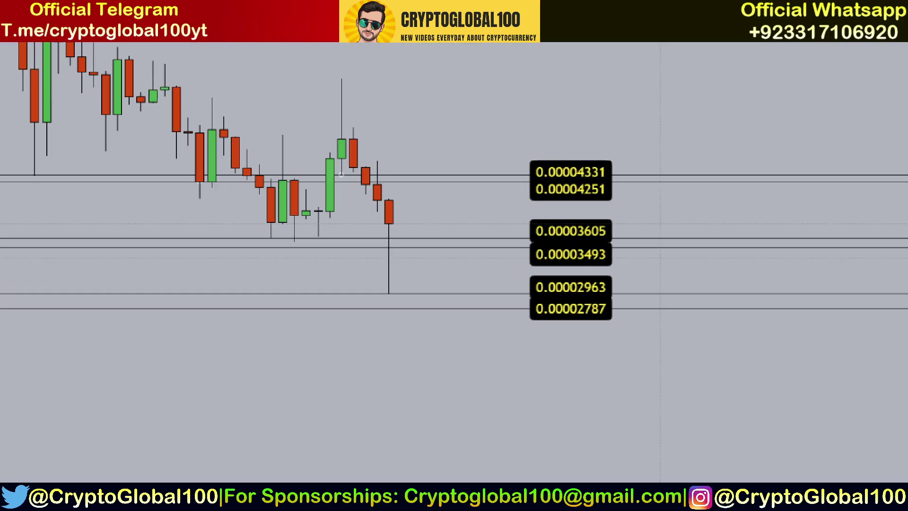
{"action": "left_click", "coordinate": [658, 258]}
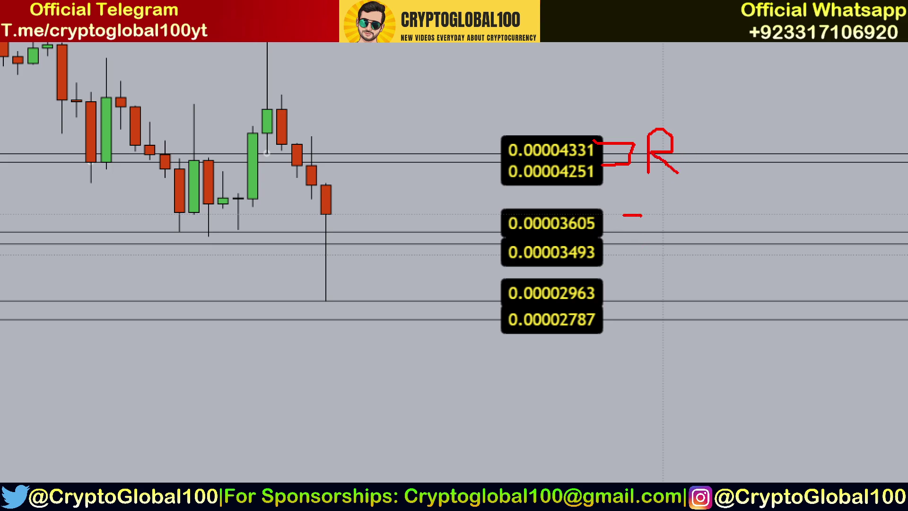
{"action": "left_click_drag", "start_coordinate": [667, 238], "coordinate": [688, 256]}
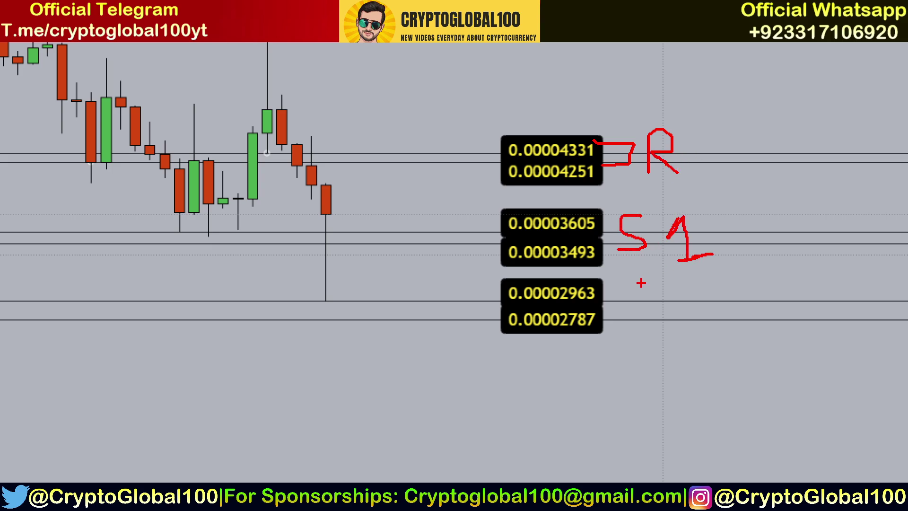
{"action": "mouse_move", "coordinate": [639, 292]}
{"action": "left_mouse_down"}
{"action": "mouse_move", "coordinate": [617, 313]}
{"action": "mouse_move", "coordinate": [630, 362]}
{"action": "left_mouse_up"}
{"action": "left_click_drag", "start_coordinate": [673, 294], "coordinate": [698, 350]}
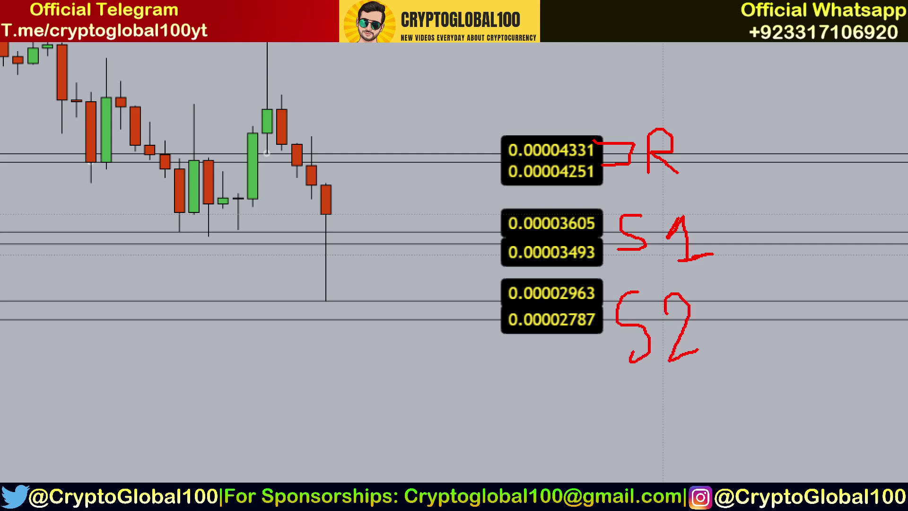
- Mark the 0.00004331–0.00004251 resistance band and the 0.00003605–0.00003493 support band with short horizontal strokes on the magnified chart
{"action": "left_click_drag", "start_coordinate": [427, 157], "coordinate": [466, 156]}
{"action": "left_click_drag", "start_coordinate": [414, 176], "coordinate": [503, 175]}
{"action": "left_click_drag", "start_coordinate": [433, 224], "coordinate": [475, 226]}
{"action": "left_click_drag", "start_coordinate": [431, 269], "coordinate": [538, 266]}
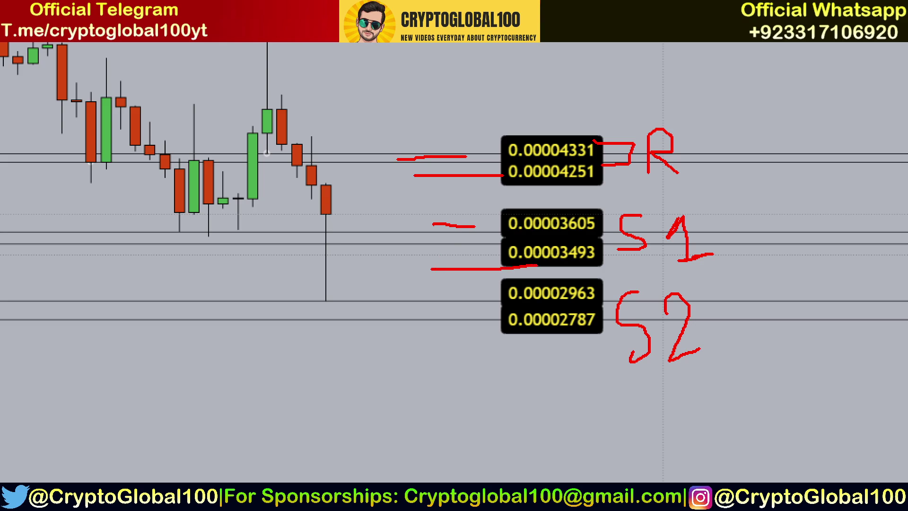
{"action": "key", "text": "Escape"}
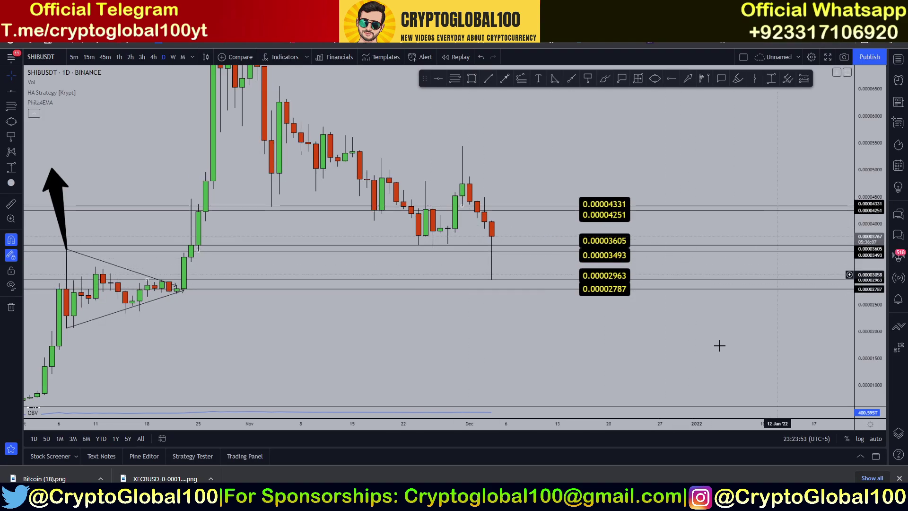
- Sketch a rising path from the latest candle through resistance and circle the 0.00004331 and 0.00004251 labels on a magnified view
{"action": "scroll", "coordinate": [491, 349], "scroll_direction": "up", "scroll_amount": 1}
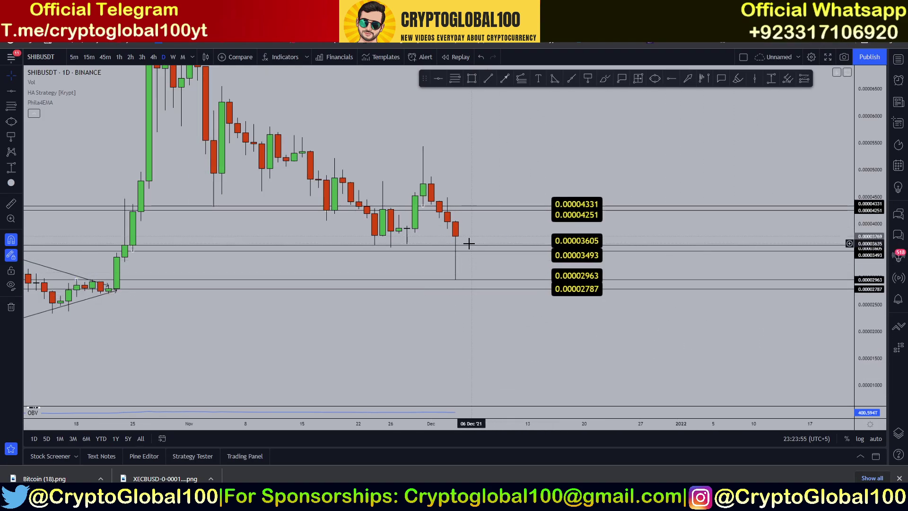
{"action": "key", "text": "ctrl+1"}
{"action": "left_click_drag", "start_coordinate": [451, 241], "coordinate": [515, 140]}
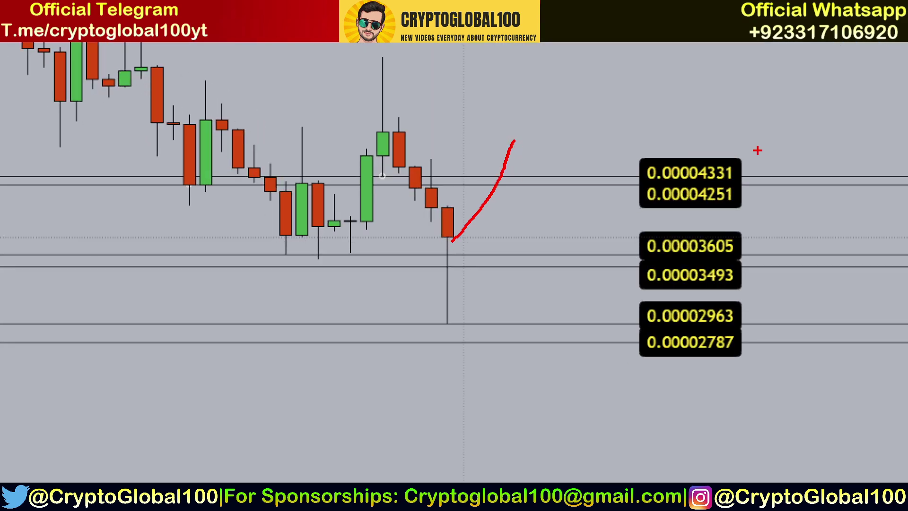
{"action": "left_click_drag", "start_coordinate": [758, 151], "coordinate": [692, 170]}
{"action": "left_click_drag", "start_coordinate": [723, 206], "coordinate": [752, 150]}
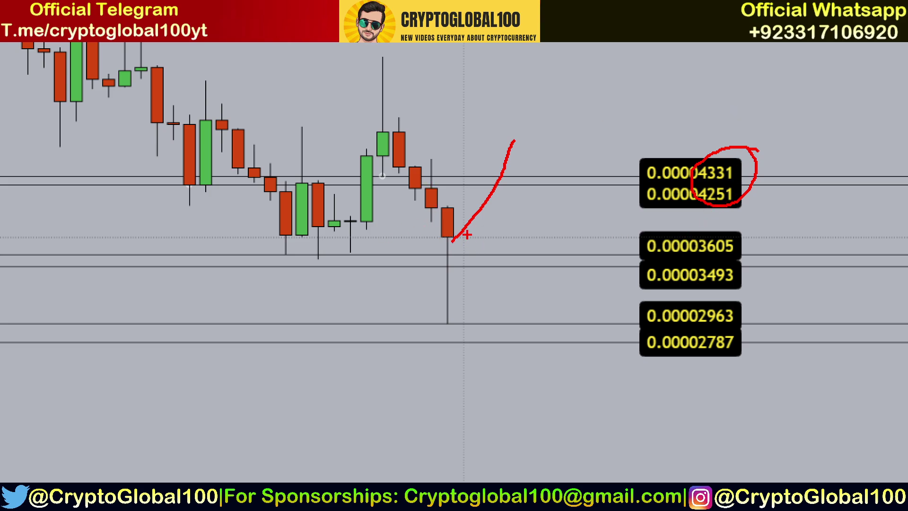
{"action": "key", "text": "Escape"}
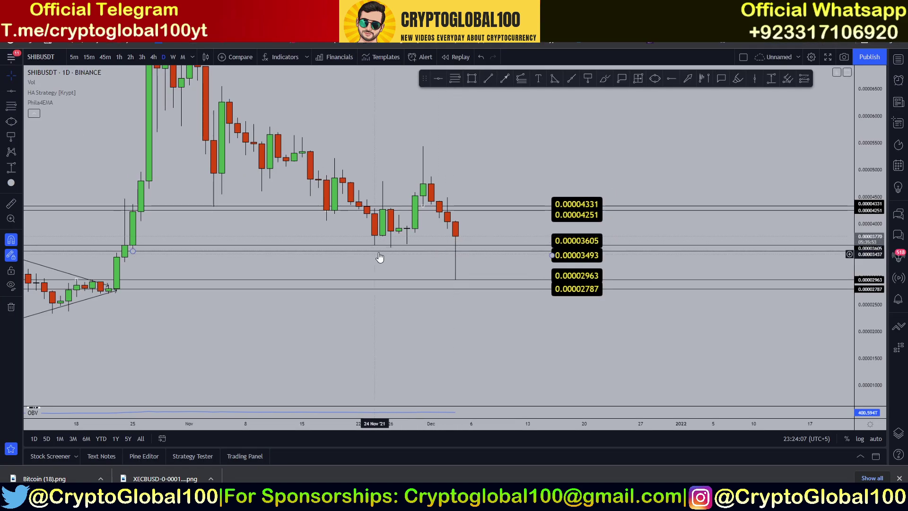
- Magnify the recent candles, circle the 30 Nov '21 candle with its upper wick, and mark the level beside the 0.00003493 label
{"action": "key", "text": "ctrl+1"}
{"action": "left_click", "coordinate": [417, 219]}
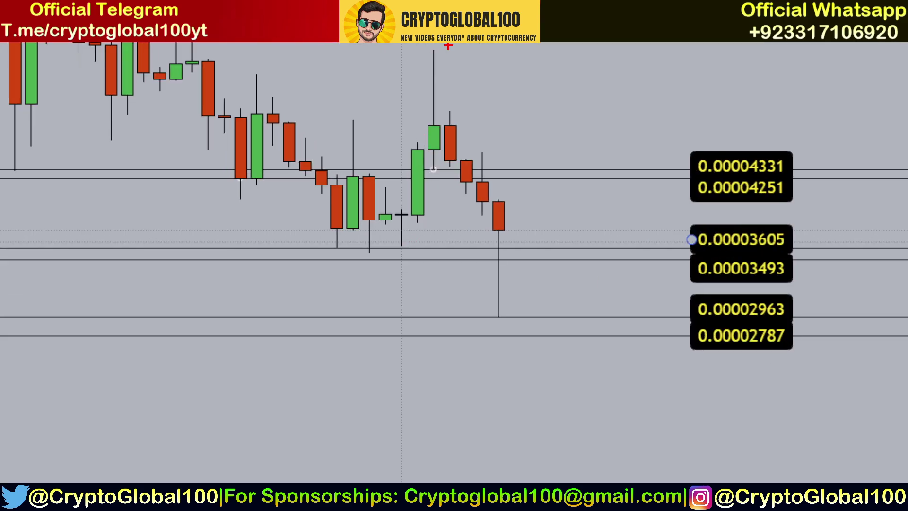
{"action": "mouse_move", "coordinate": [448, 46]}
{"action": "left_mouse_down"}
{"action": "mouse_move", "coordinate": [424, 127]}
{"action": "mouse_move", "coordinate": [429, 65]}
{"action": "left_mouse_up"}
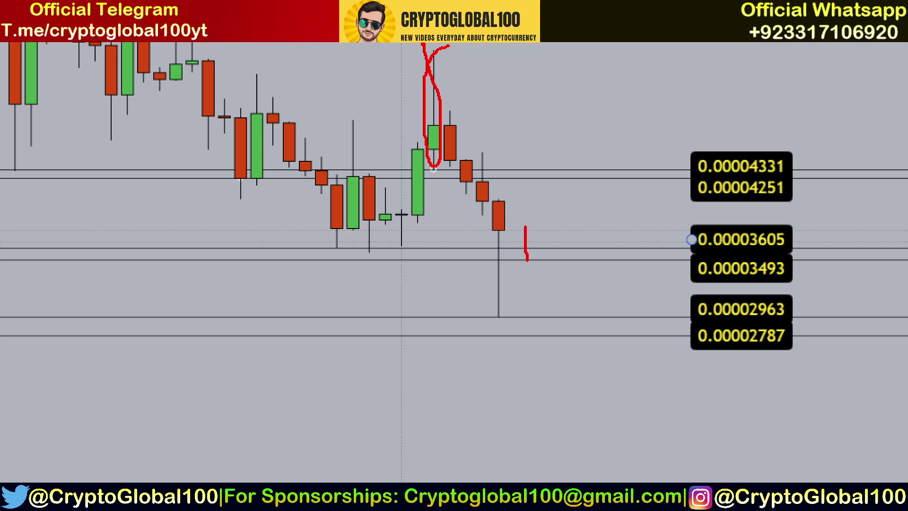
{"action": "left_click_drag", "start_coordinate": [617, 268], "coordinate": [681, 267]}
{"action": "left_click_drag", "start_coordinate": [659, 262], "coordinate": [679, 266]}
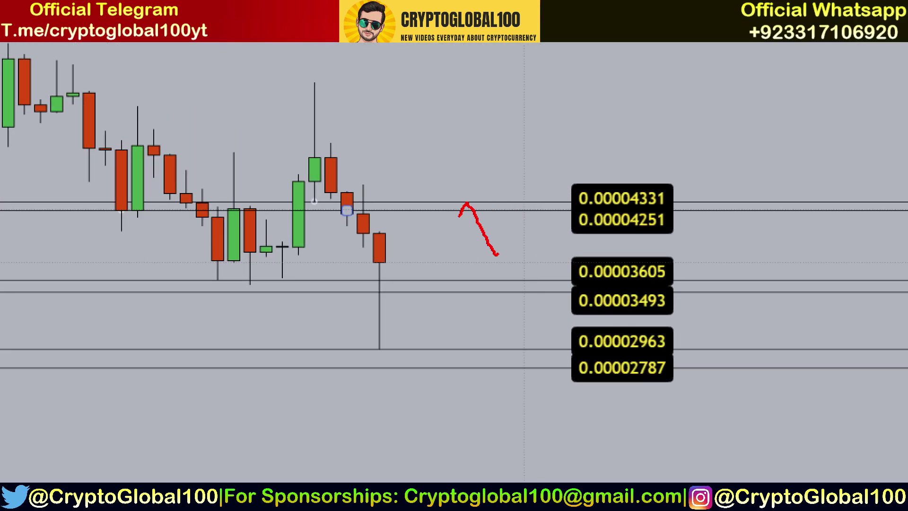
- Sketch a rebound path rising above the resistance pair and circle the 0.00004331 and 0.00004251 labels on the magnified view
{"action": "left_click_drag", "start_coordinate": [497, 254], "coordinate": [529, 176]}
{"action": "left_click_drag", "start_coordinate": [641, 224], "coordinate": [642, 183]}
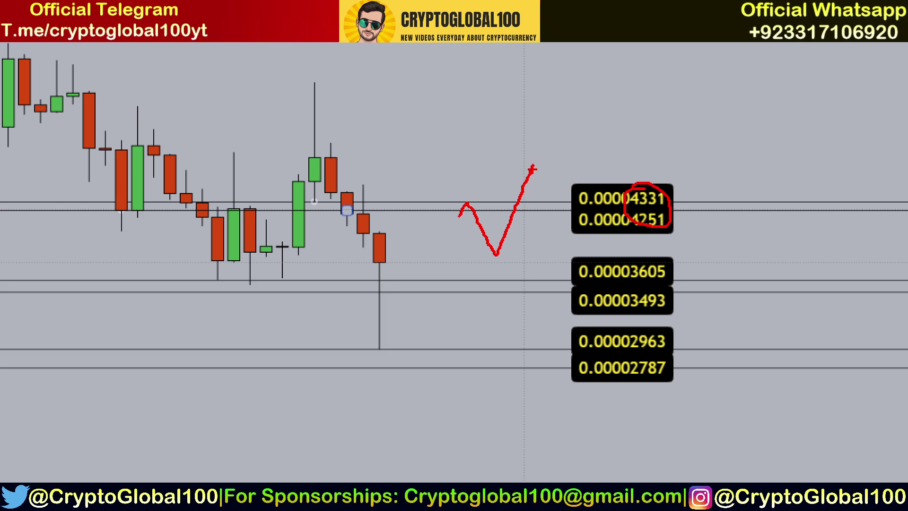
{"action": "left_click_drag", "start_coordinate": [533, 169], "coordinate": [593, 140]}
{"action": "key", "text": "Escape"}
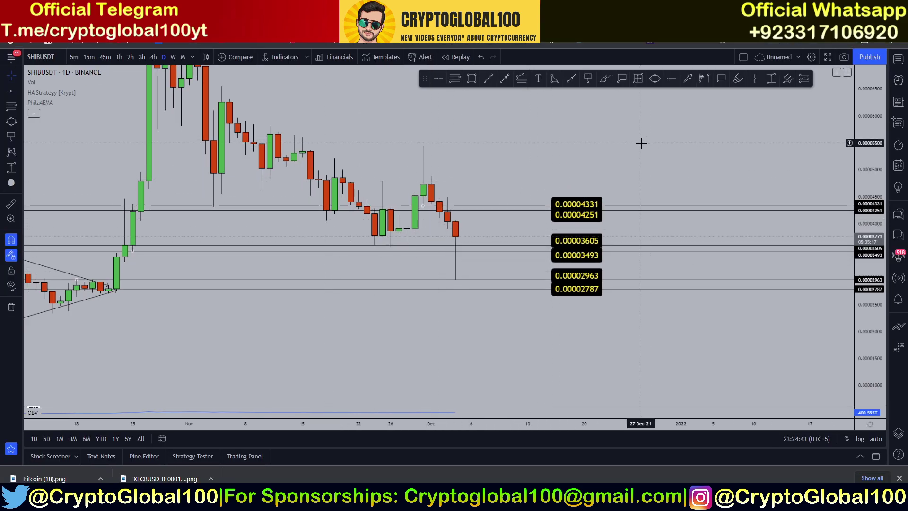
- Draw a descending trend line from the 28 Oct '21 candle at 0.00007906 to the 30 Nov '21 candle at 0.00004331, and delete it
{"action": "right_click", "coordinate": [642, 143]}
{"action": "left_click_drag", "start_coordinate": [537, 141], "coordinate": [547, 155]}
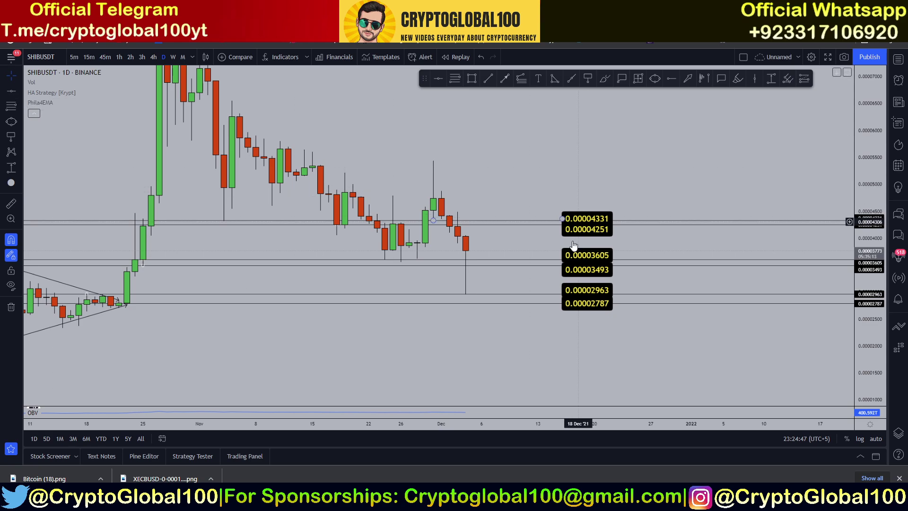
{"action": "scroll", "coordinate": [417, 333], "scroll_direction": "down", "scroll_amount": 1}
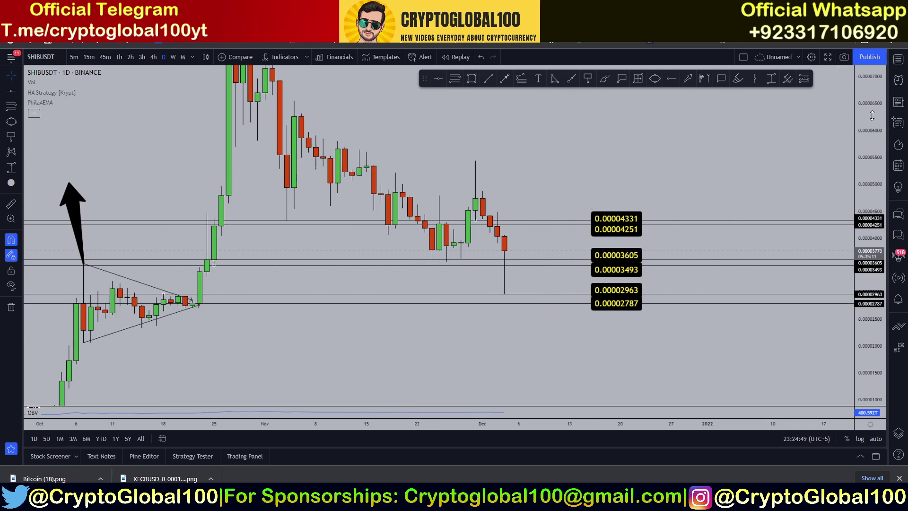
{"action": "scroll", "coordinate": [621, 163], "scroll_direction": "down", "scroll_amount": 1}
{"action": "left_click_drag", "start_coordinate": [621, 162], "coordinate": [512, 191]}
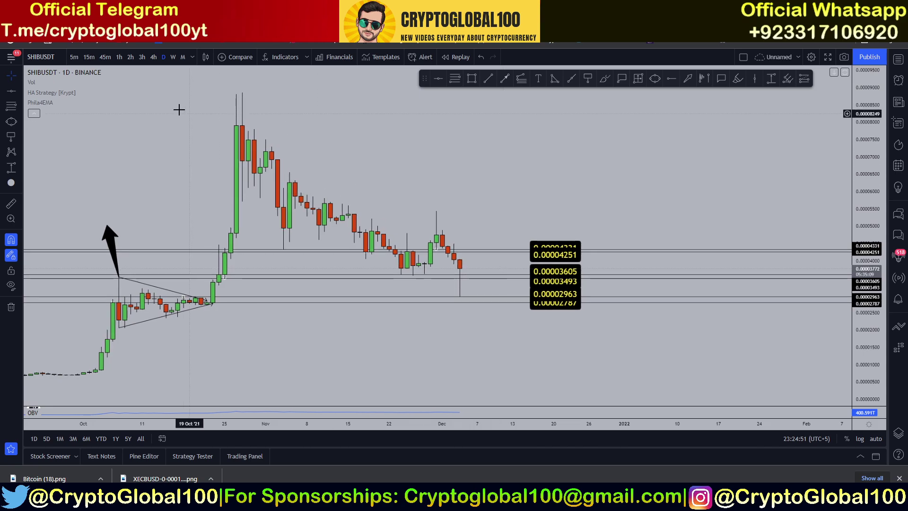
{"action": "left_click", "coordinate": [505, 78]}
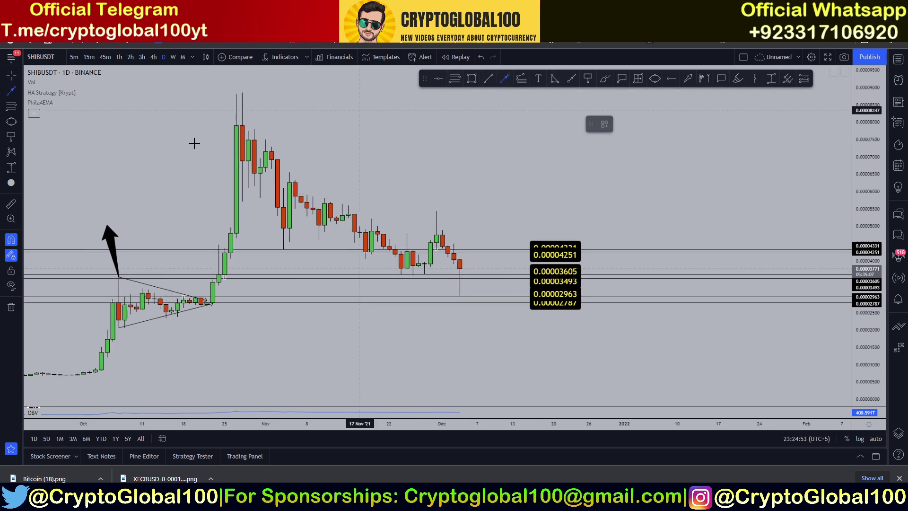
{"action": "left_click", "coordinate": [242, 125]}
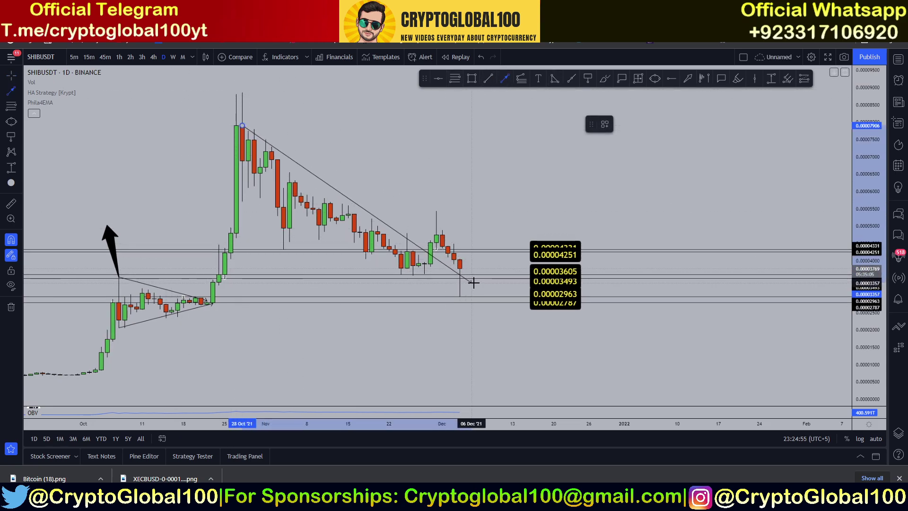
{"action": "left_click", "coordinate": [437, 255]}
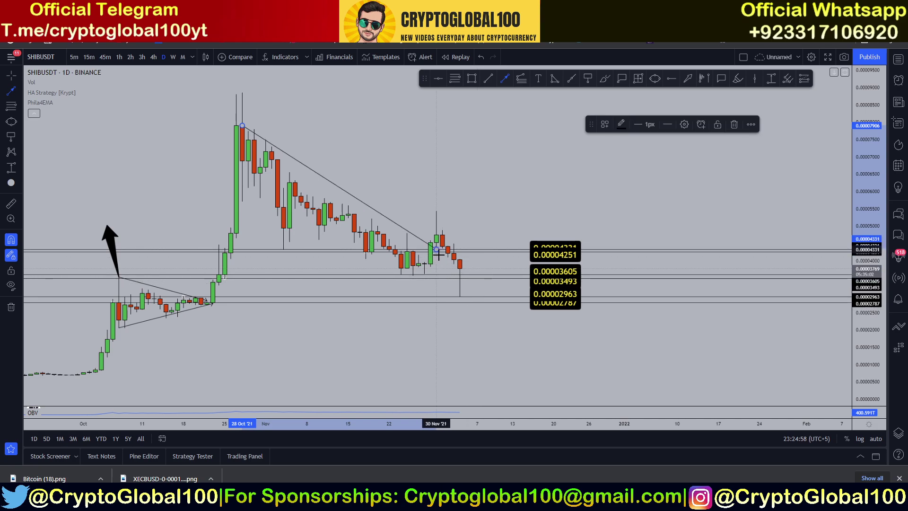
{"action": "left_click", "coordinate": [166, 318]}
{"action": "key", "text": "Escape"}
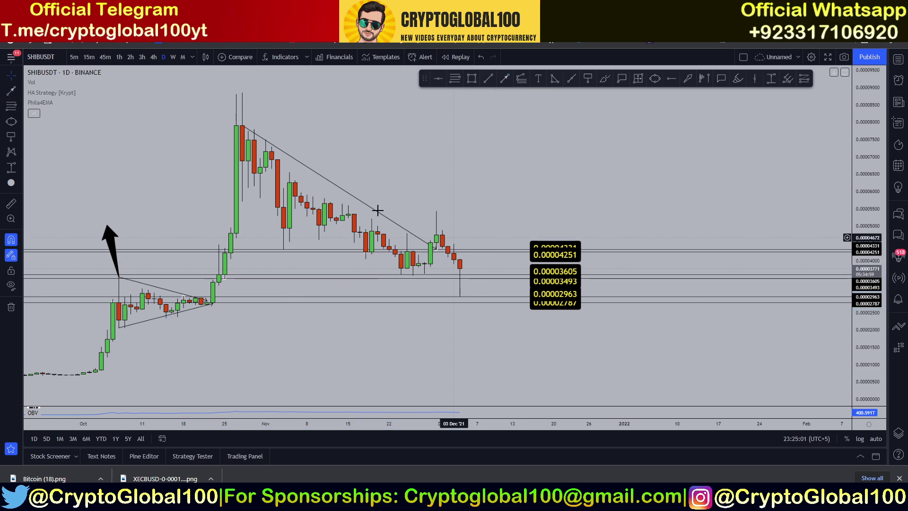
{"action": "left_click", "coordinate": [363, 207]}
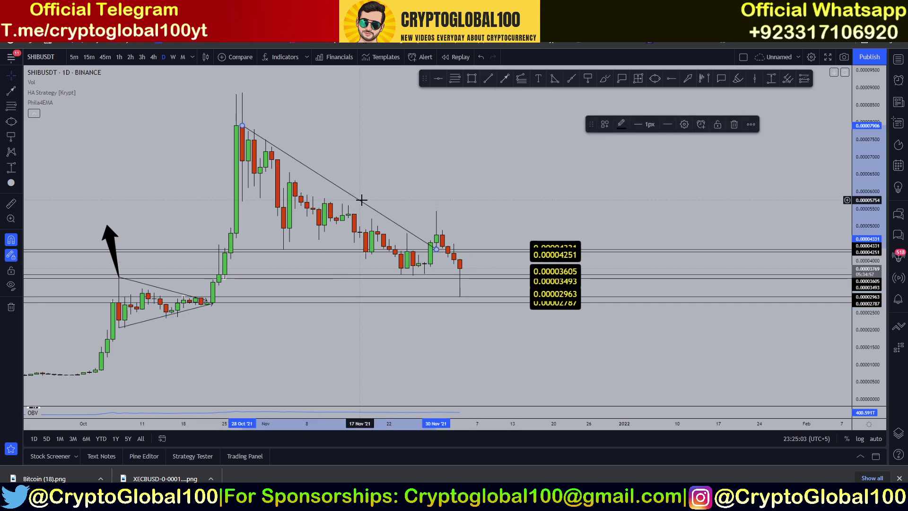
{"action": "key", "text": "Delete"}
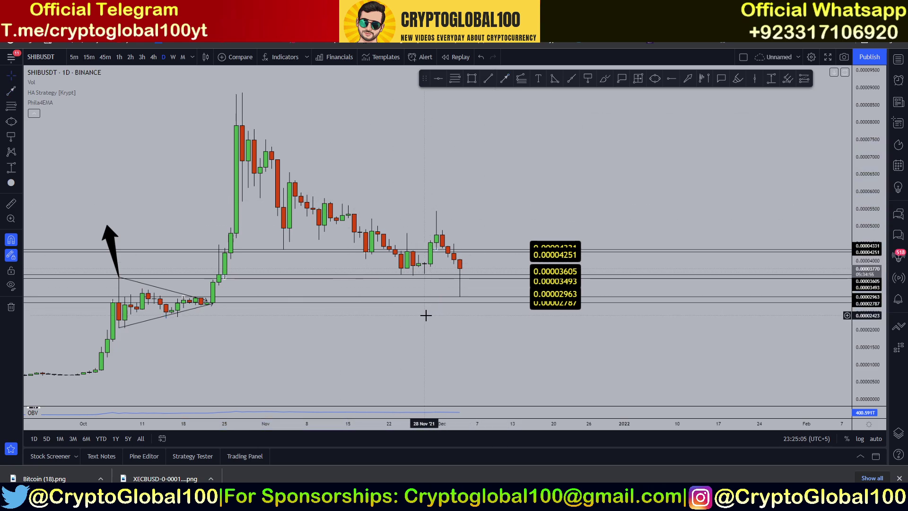